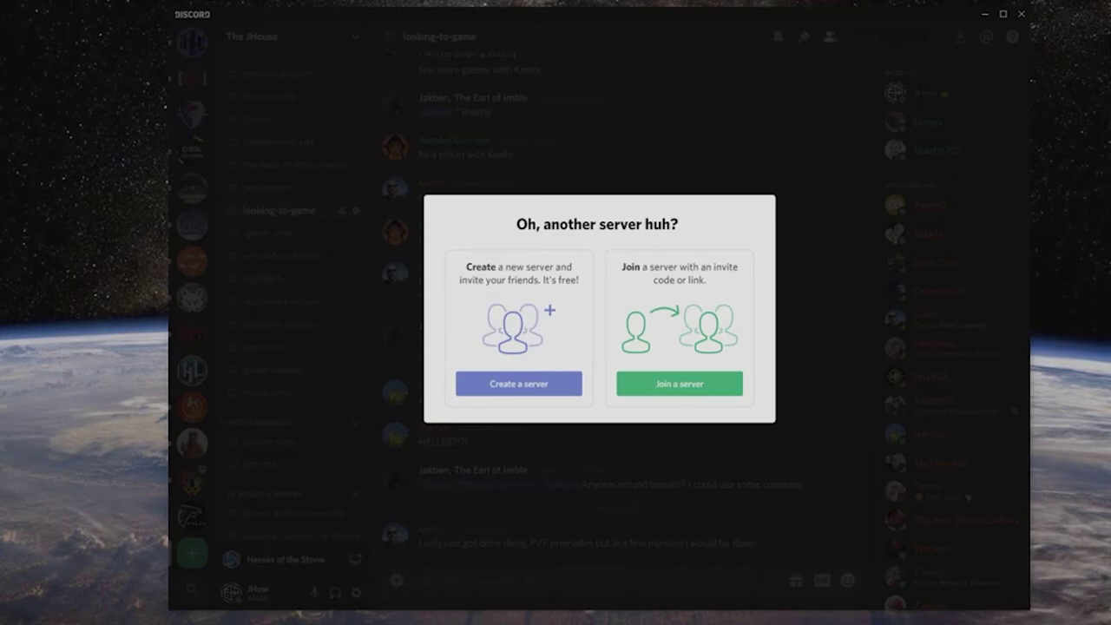
- Dismiss the 'Oh, another server huh?' prompt and scroll the server list back down
{"action": "left_click", "coordinate": [579, 86]}
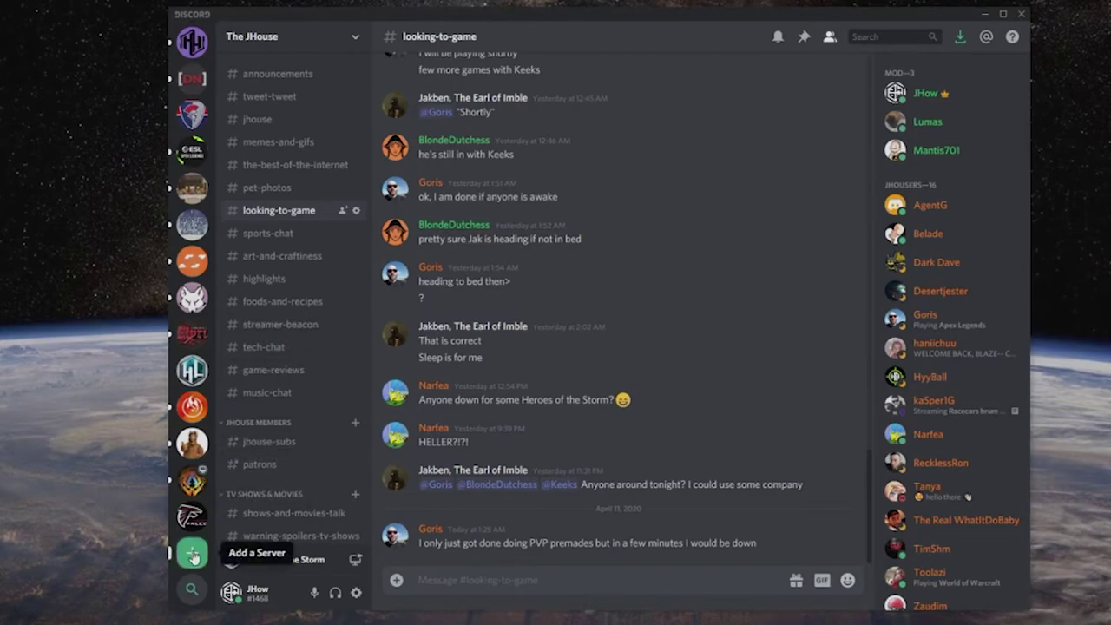
{"action": "scroll", "coordinate": [194, 433], "scroll_direction": "up", "scroll_amount": 5}
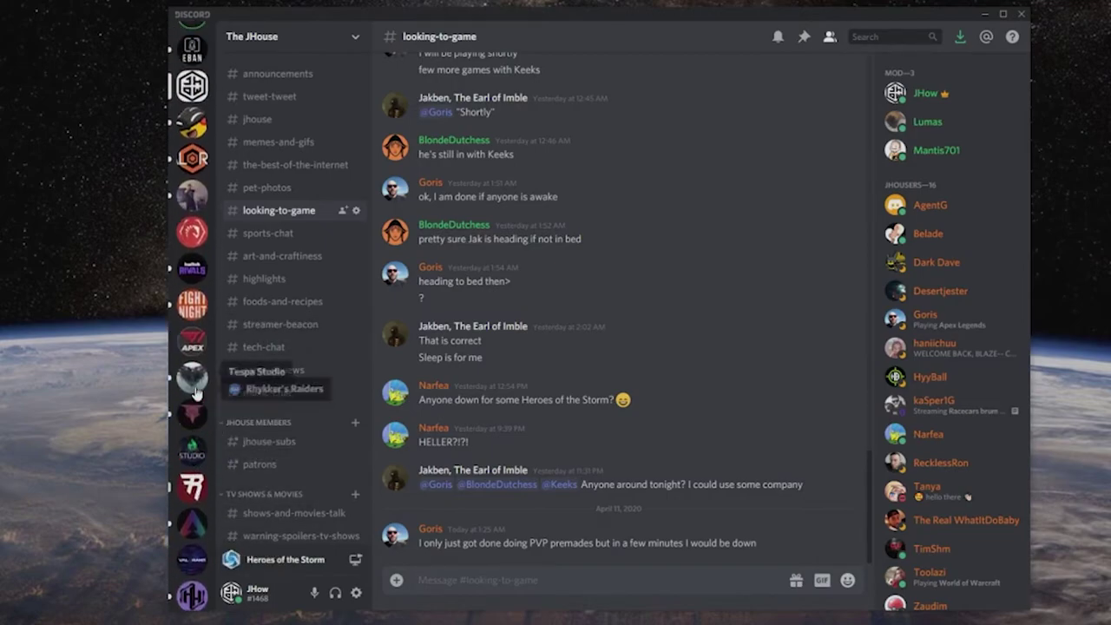
{"action": "scroll", "coordinate": [196, 304], "scroll_direction": "down", "scroll_amount": 10}
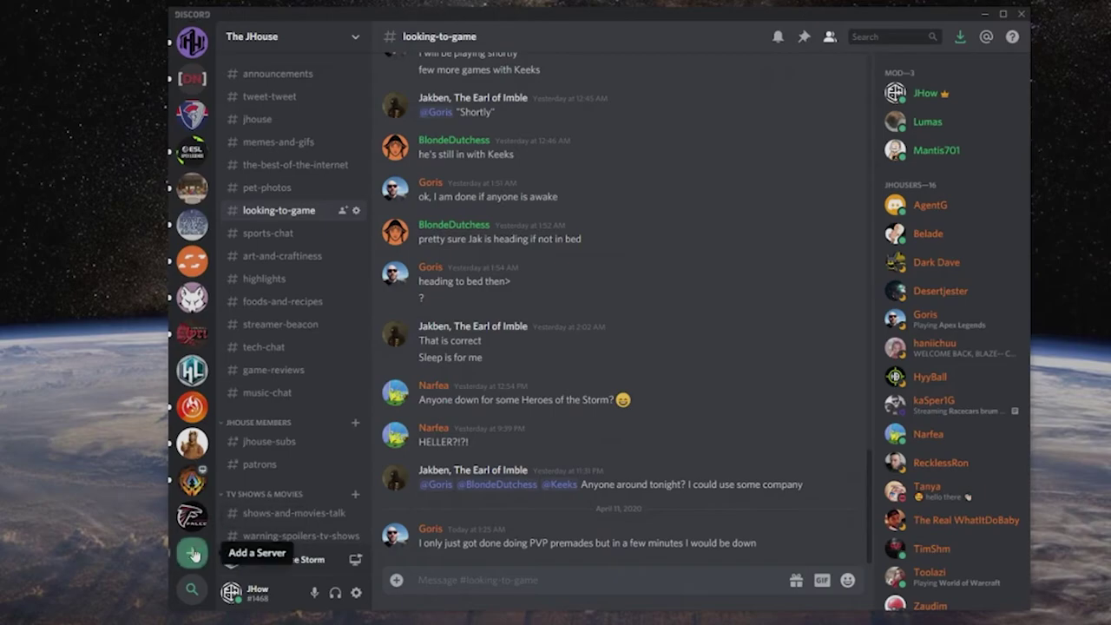
- Start creating a brand-new server and replace its default name with Josh
{"action": "left_click", "coordinate": [192, 554]}
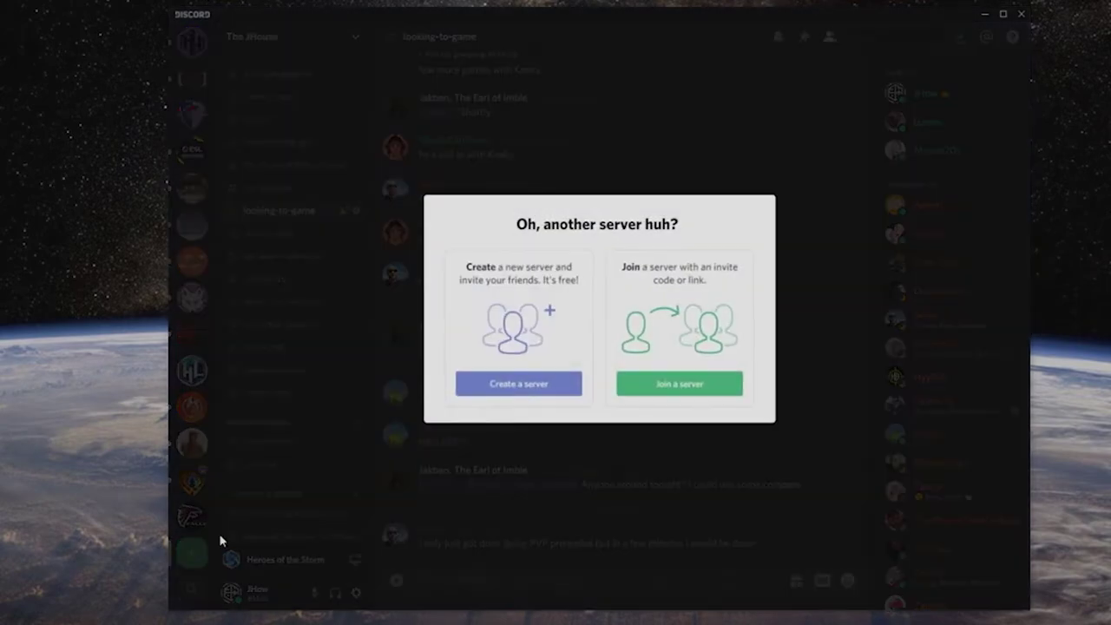
{"action": "left_click", "coordinate": [542, 393]}
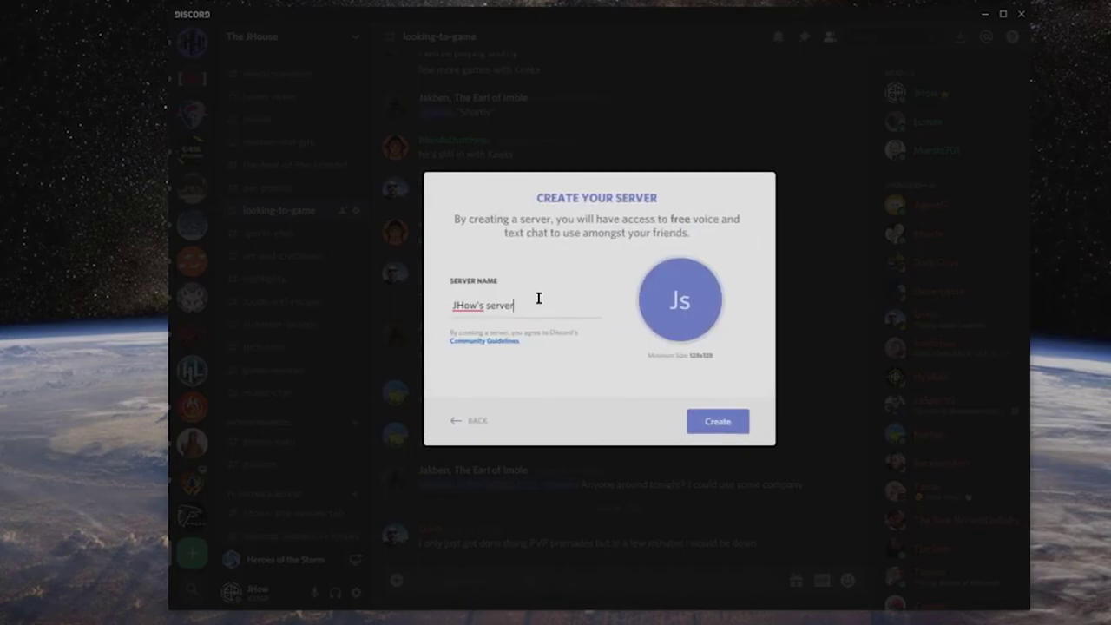
{"action": "left_click_drag", "start_coordinate": [537, 297], "coordinate": [309, 289]}
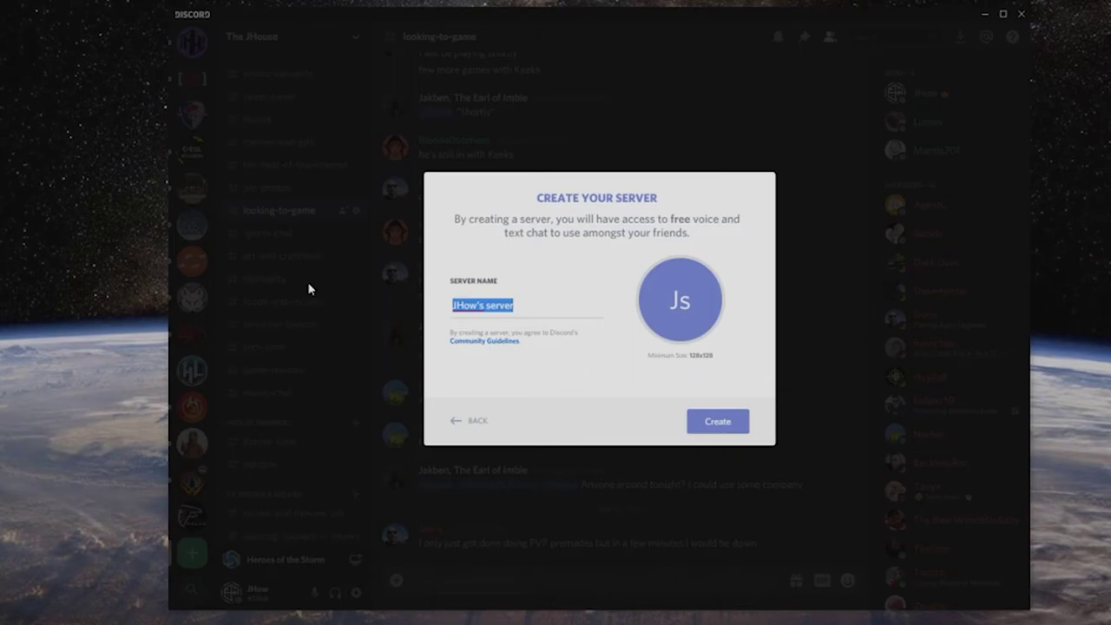
{"action": "type", "text": "Josh"}
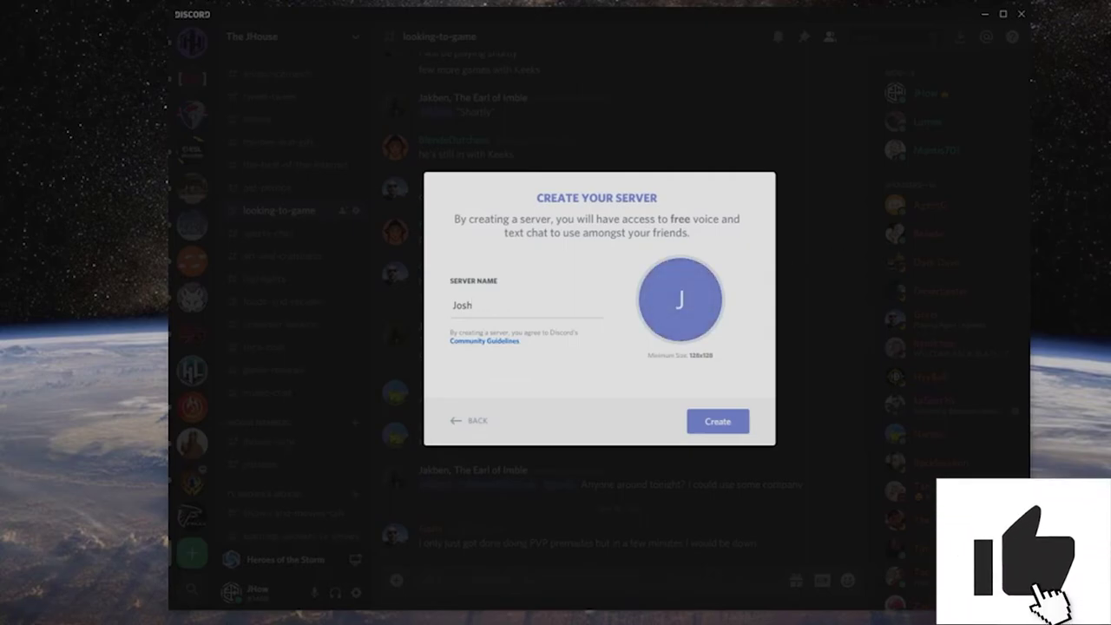
- Create the Josh server and generate an invite link that never expires with no use limit
{"action": "left_click", "coordinate": [707, 425]}
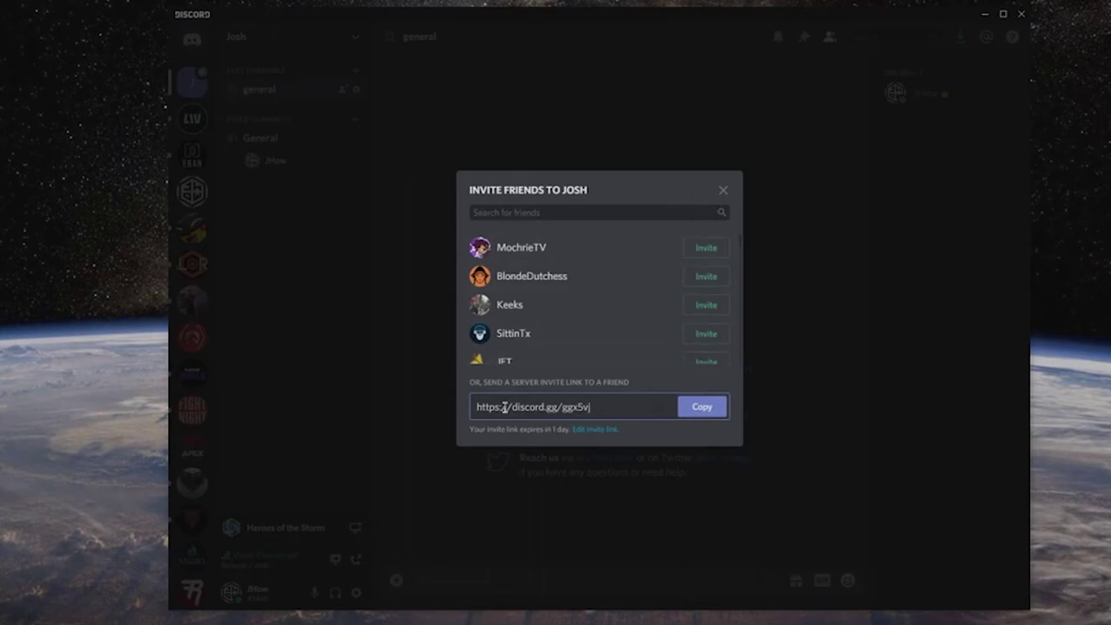
{"action": "left_click", "coordinate": [606, 430]}
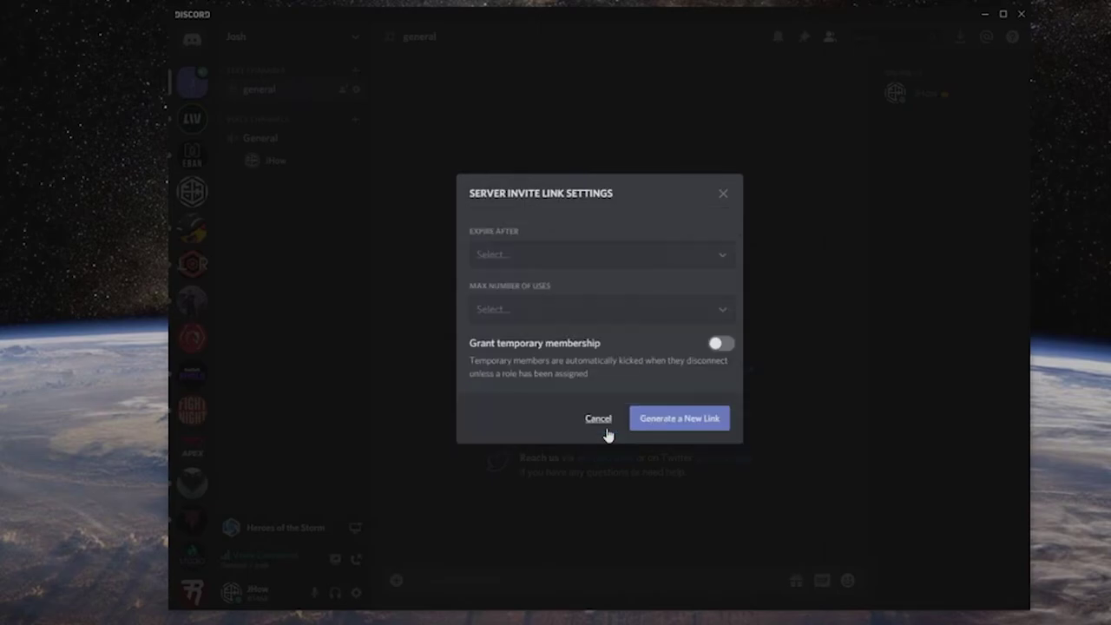
{"action": "left_click", "coordinate": [541, 257]}
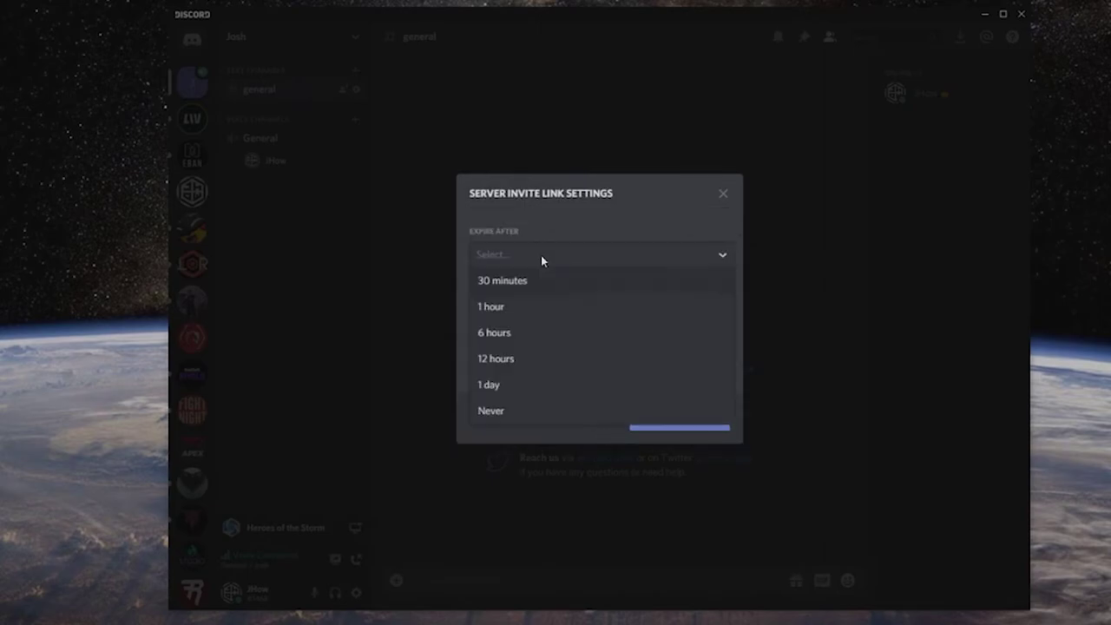
{"action": "left_click", "coordinate": [492, 409]}
{"action": "left_click", "coordinate": [539, 318]}
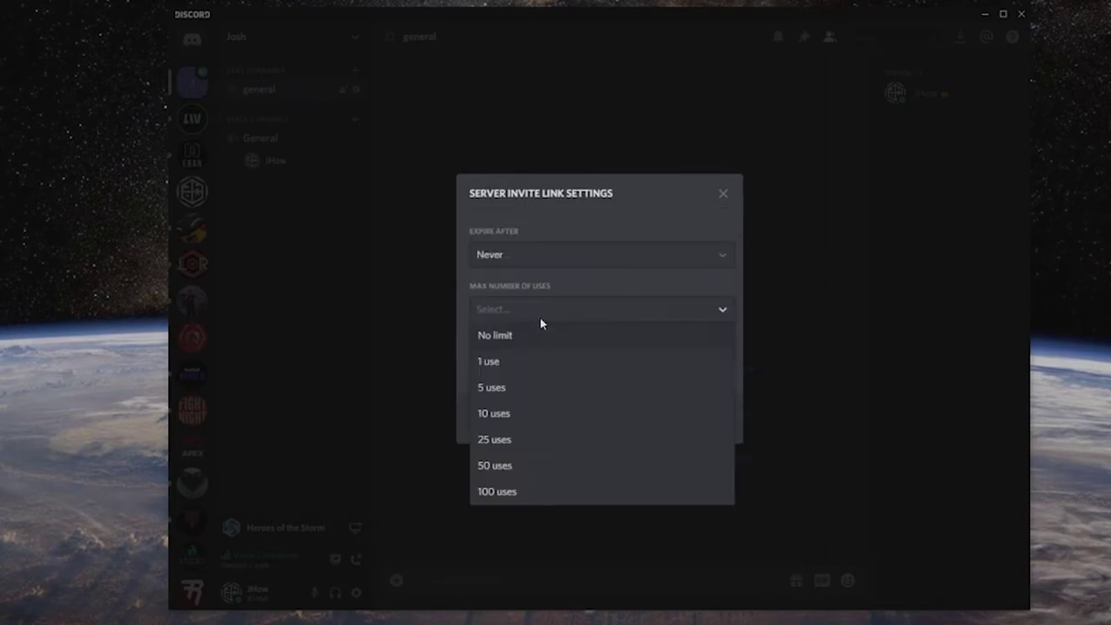
{"action": "left_click", "coordinate": [527, 336]}
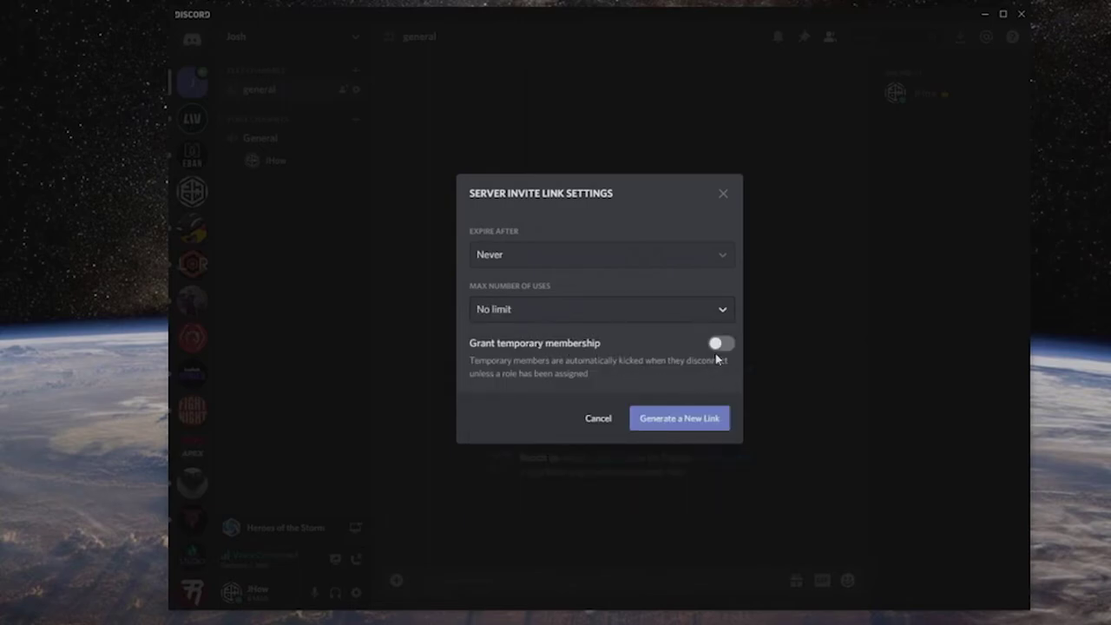
{"action": "left_click", "coordinate": [684, 420]}
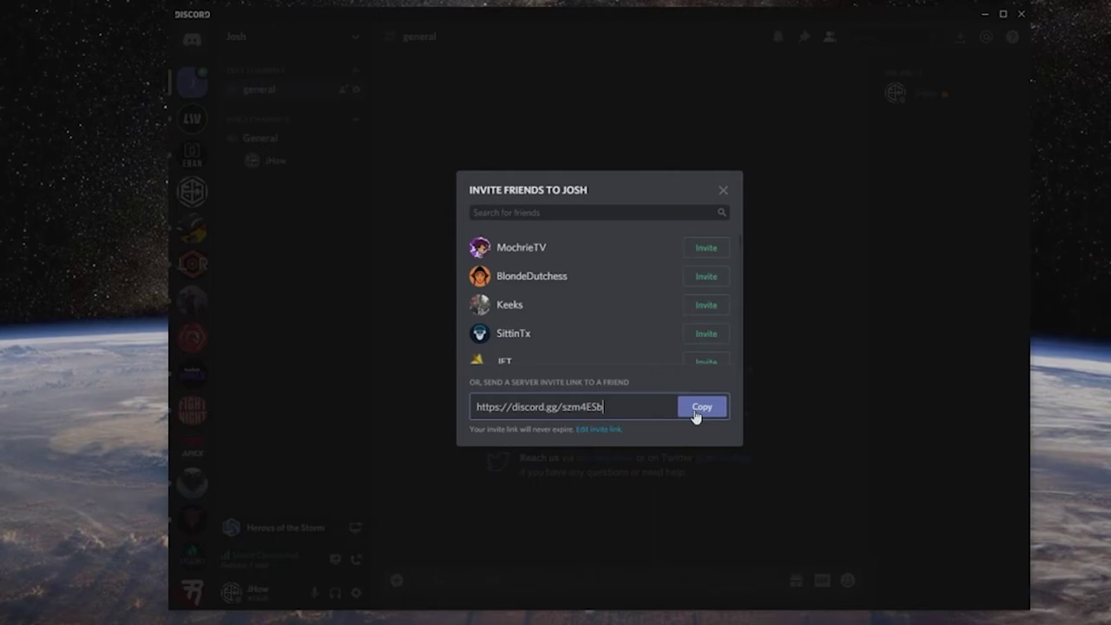
{"action": "left_click", "coordinate": [723, 191]}
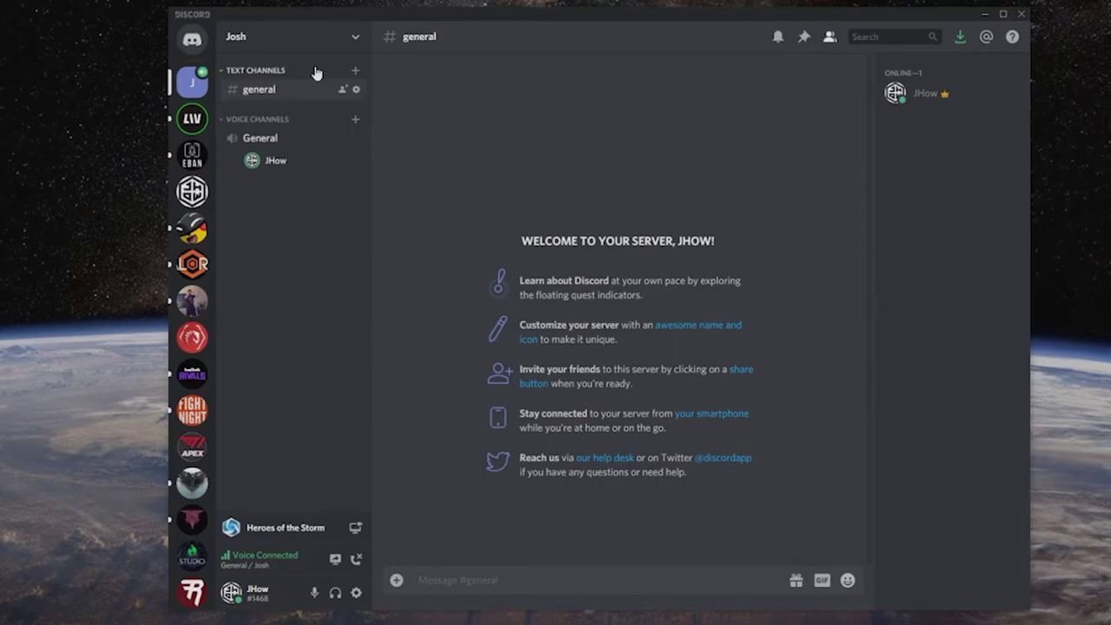
- Look through The JHouse server's channel list for reference, then return to Josh
{"action": "left_click", "coordinate": [193, 191]}
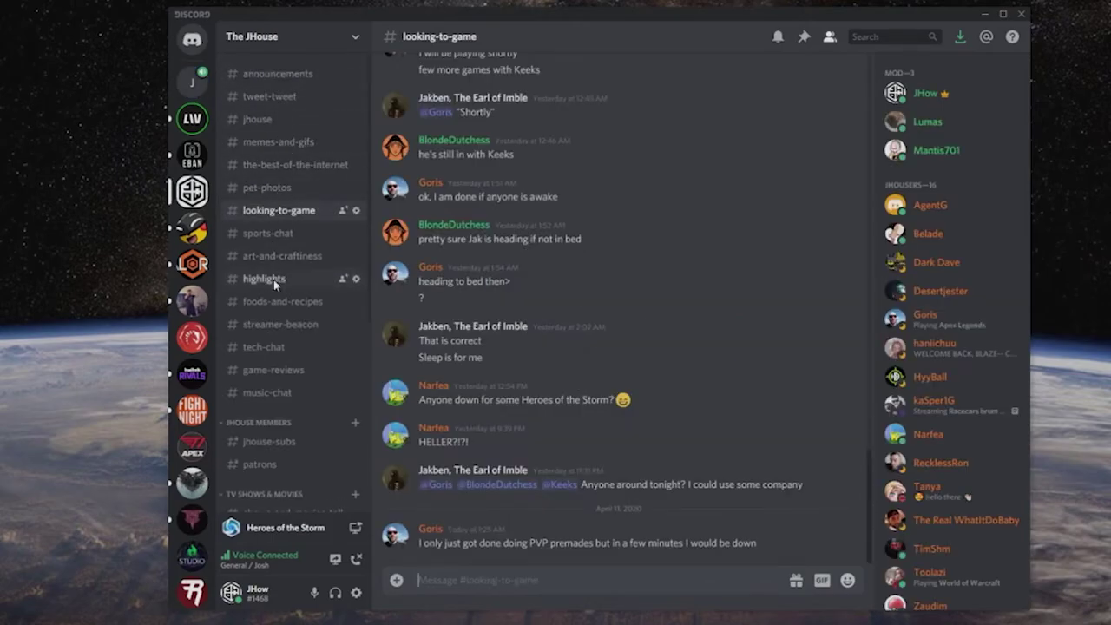
{"action": "scroll", "coordinate": [278, 312], "scroll_direction": "down", "scroll_amount": 2}
{"action": "scroll", "coordinate": [290, 358], "scroll_direction": "down", "scroll_amount": 3}
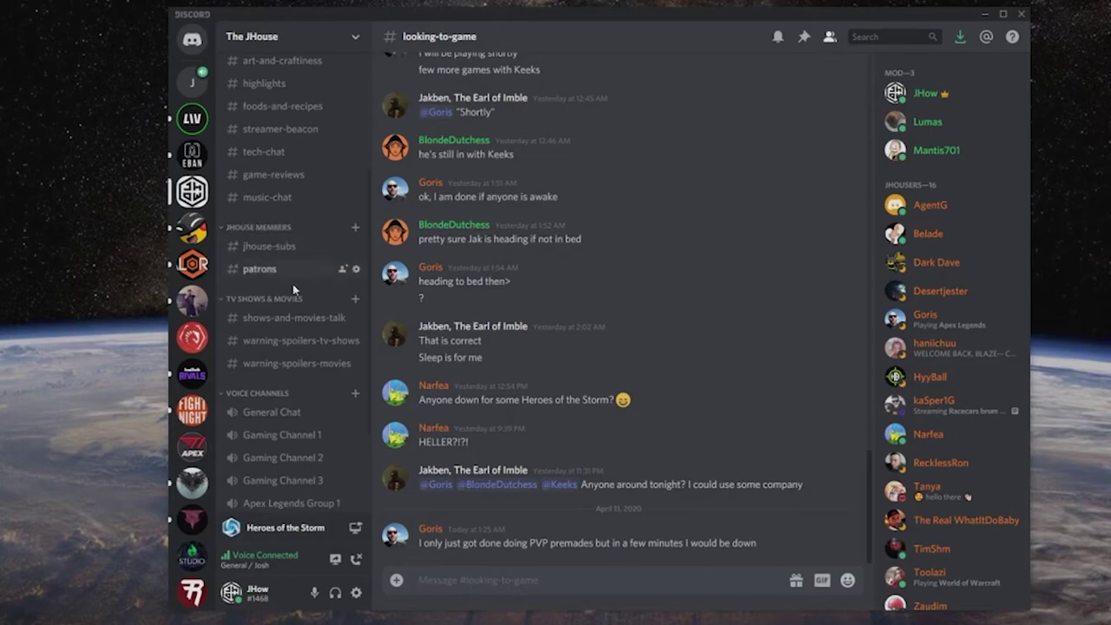
{"action": "scroll", "coordinate": [293, 382], "scroll_direction": "up", "scroll_amount": 5}
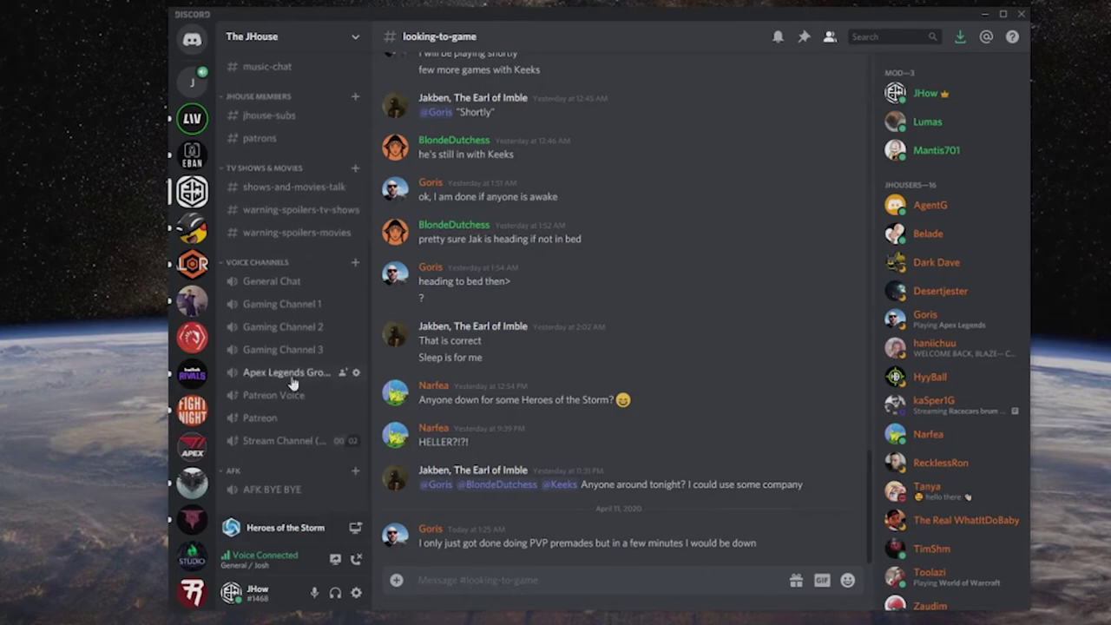
{"action": "left_click", "coordinate": [191, 82]}
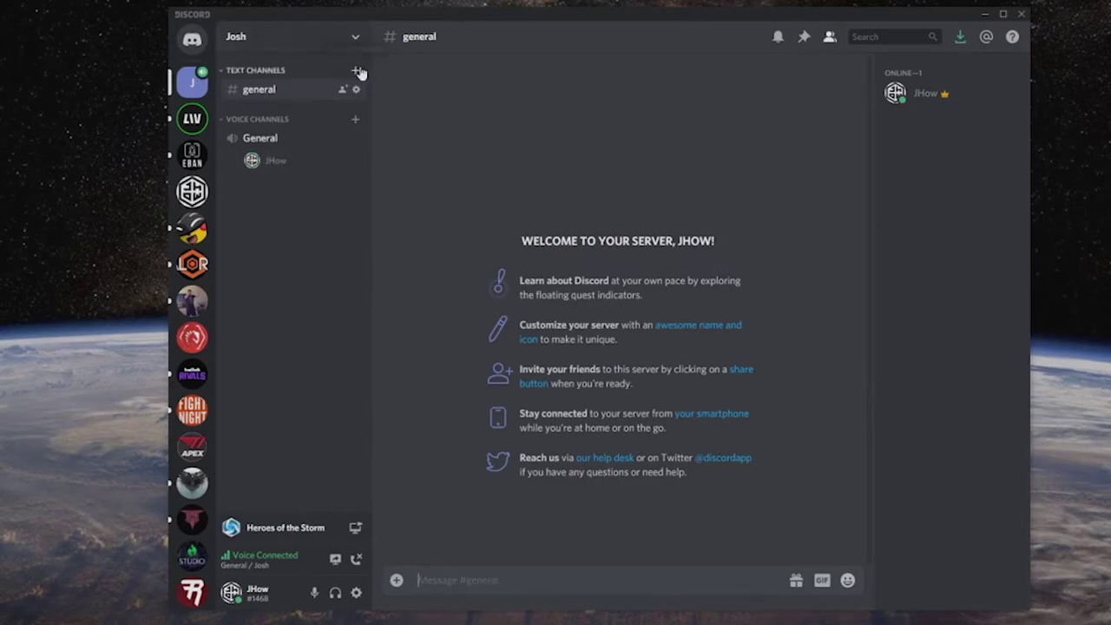
- Create an Important category and drag it to the top of the channel list
{"action": "left_click", "coordinate": [355, 40]}
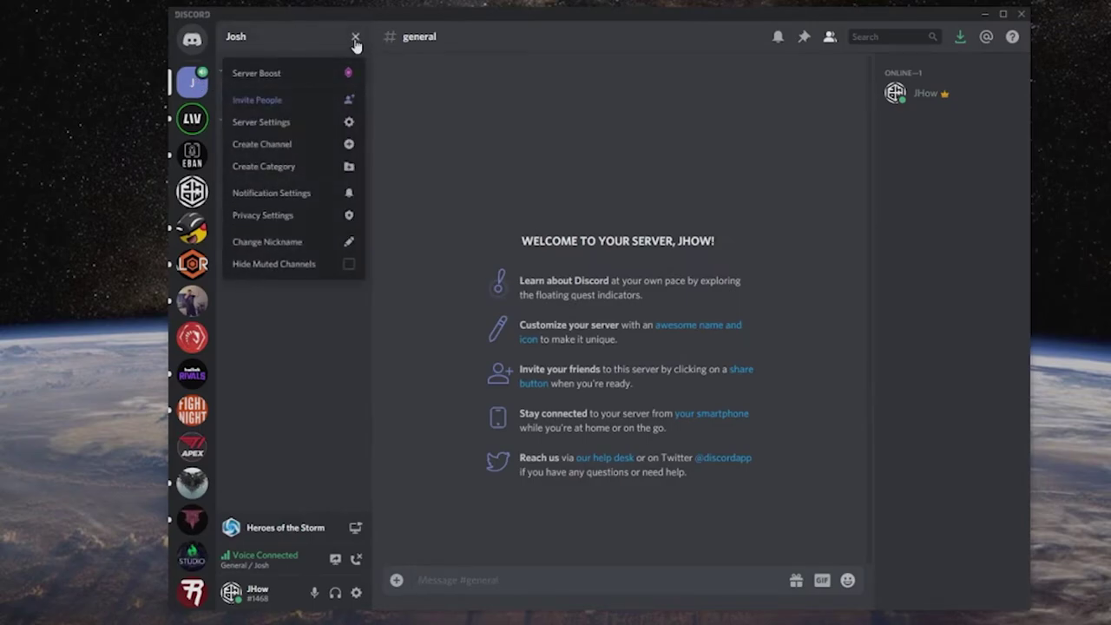
{"action": "left_click", "coordinate": [309, 167]}
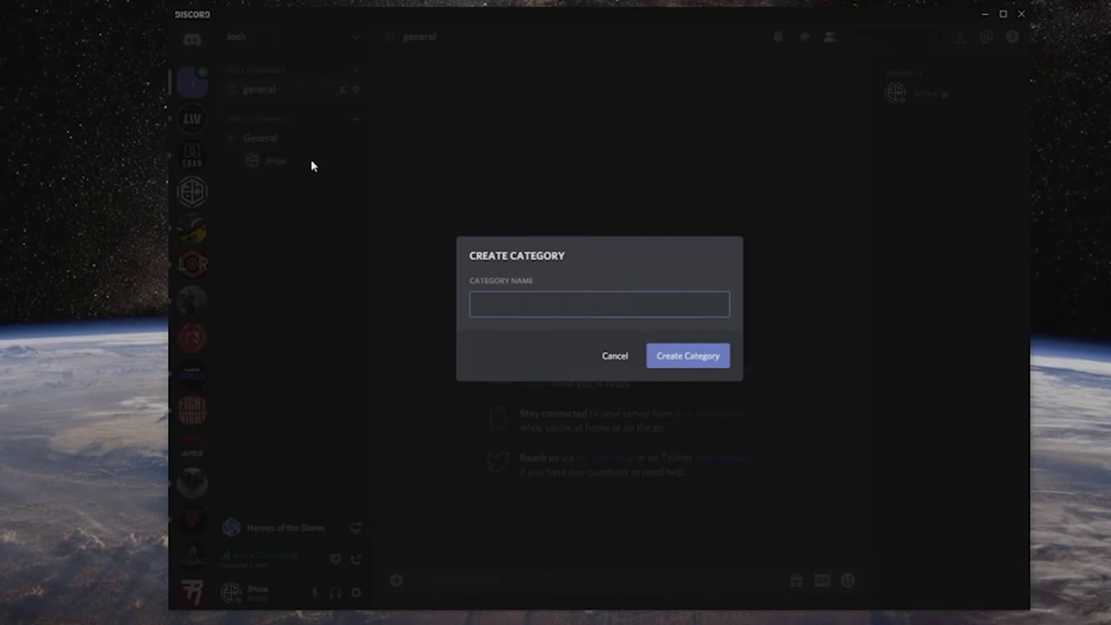
{"action": "type", "text": "Im"}
{"action": "key", "text": "BackSpace"}
{"action": "type", "text": "mportant"}
{"action": "left_click", "coordinate": [682, 357]}
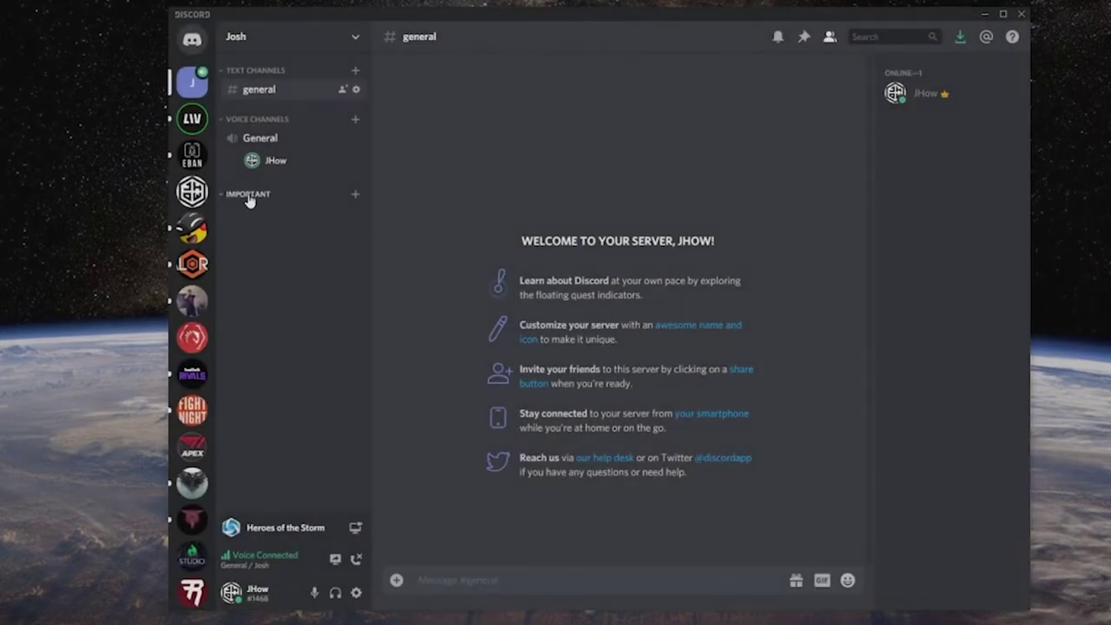
{"action": "left_click_drag", "start_coordinate": [248, 195], "coordinate": [276, 73]}
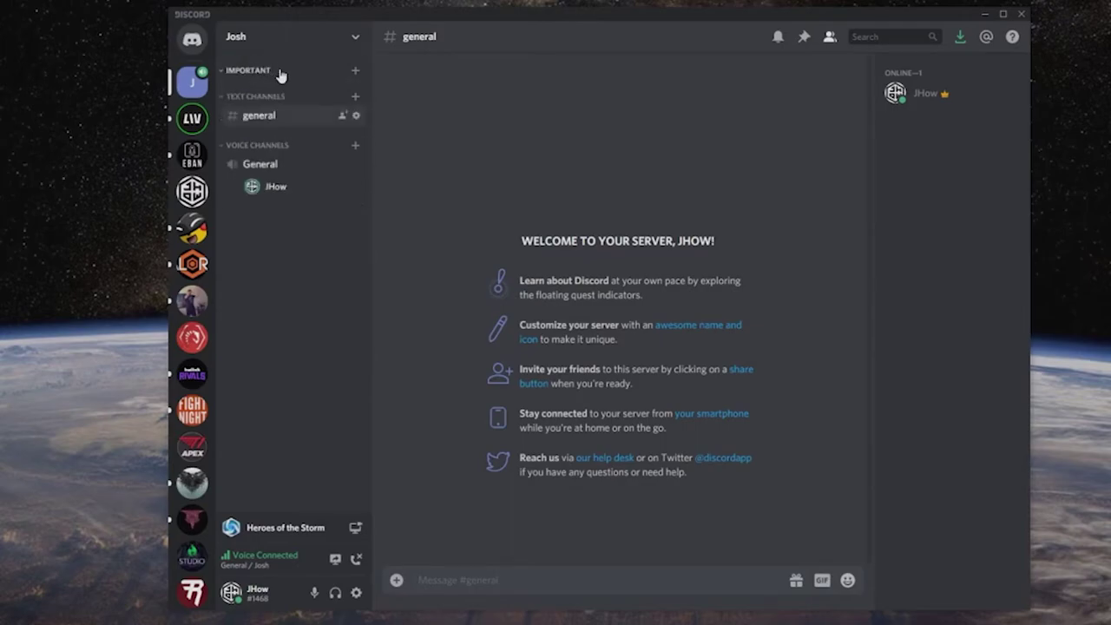
- Add an announcements text channel inside the Important category
{"action": "left_click", "coordinate": [358, 76]}
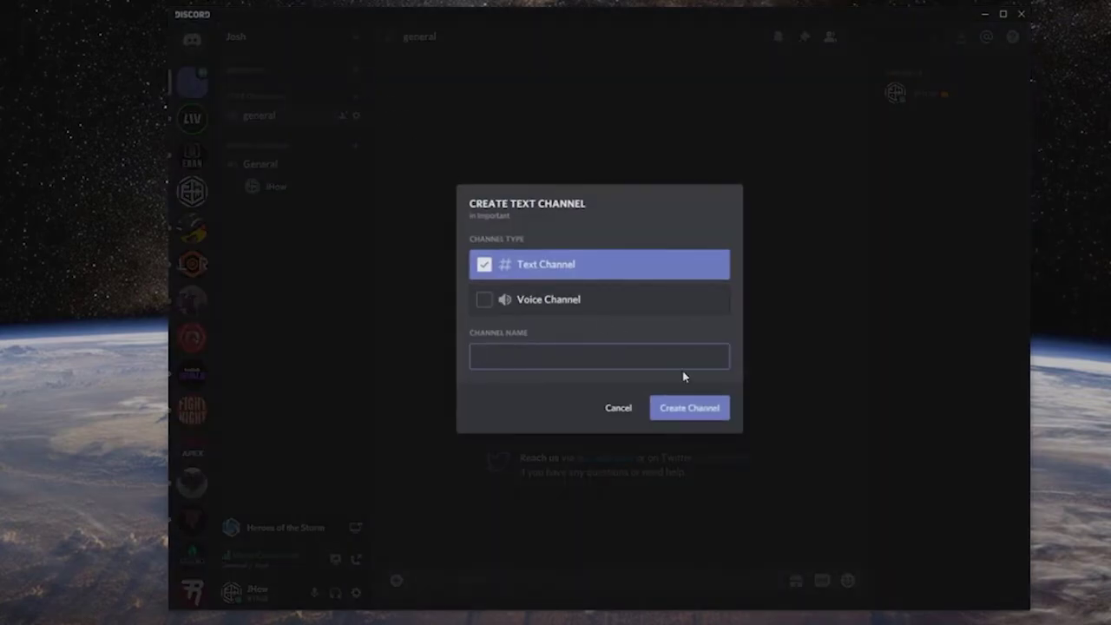
{"action": "left_click", "coordinate": [610, 365]}
{"action": "type", "text": "announcements"}
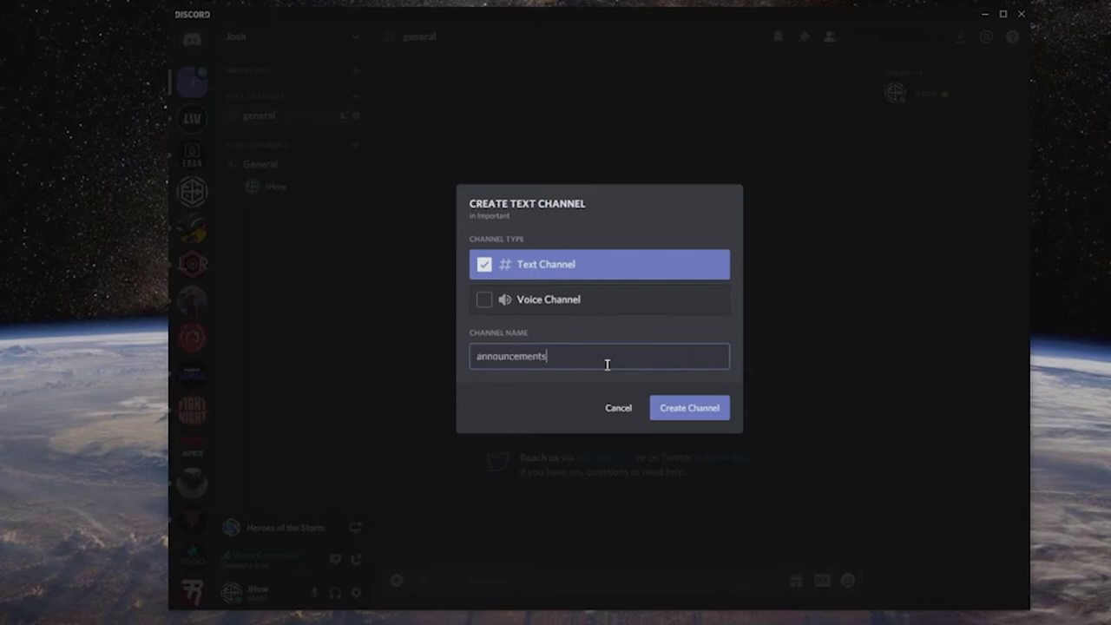
{"action": "left_click", "coordinate": [681, 416]}
- Post "Welcome to my new test server!" in #announcements
{"action": "left_click", "coordinate": [290, 92]}
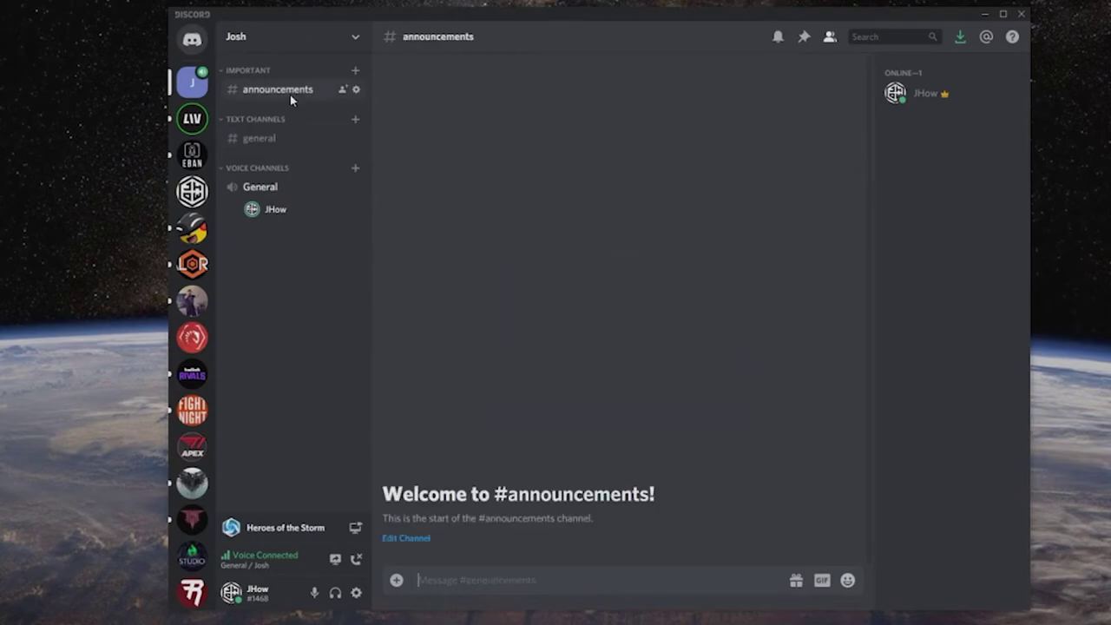
{"action": "type", "text": "Wec"}
{"action": "key", "text": "BackSpace"}
{"action": "type", "text": "lcome to my"}
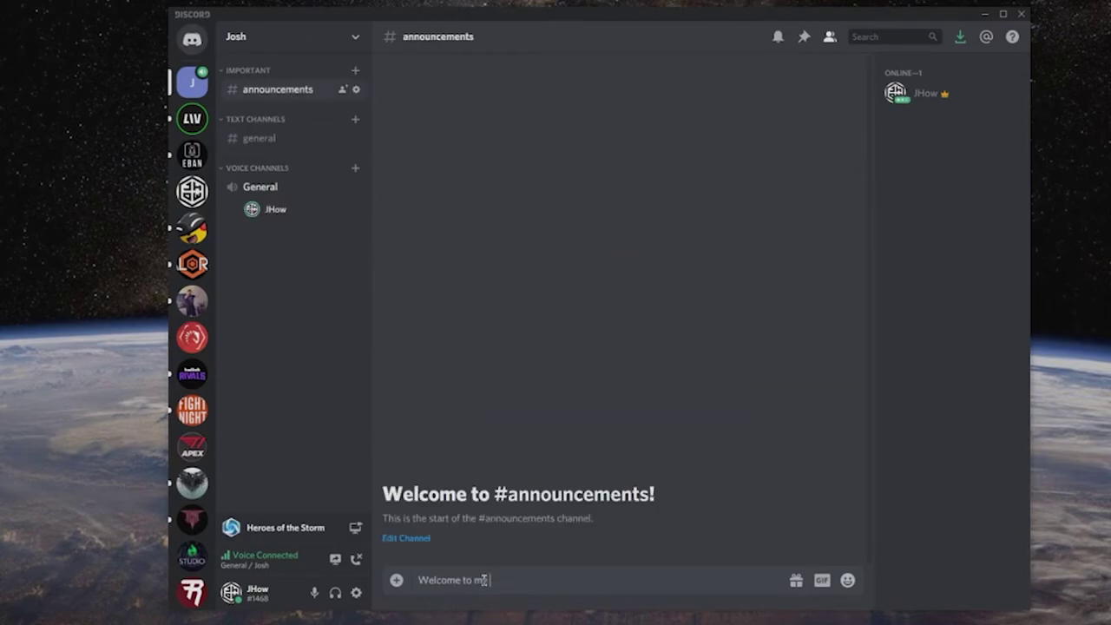
{"action": "type", "text": " new test server!"}
{"action": "key", "text": "Return"}
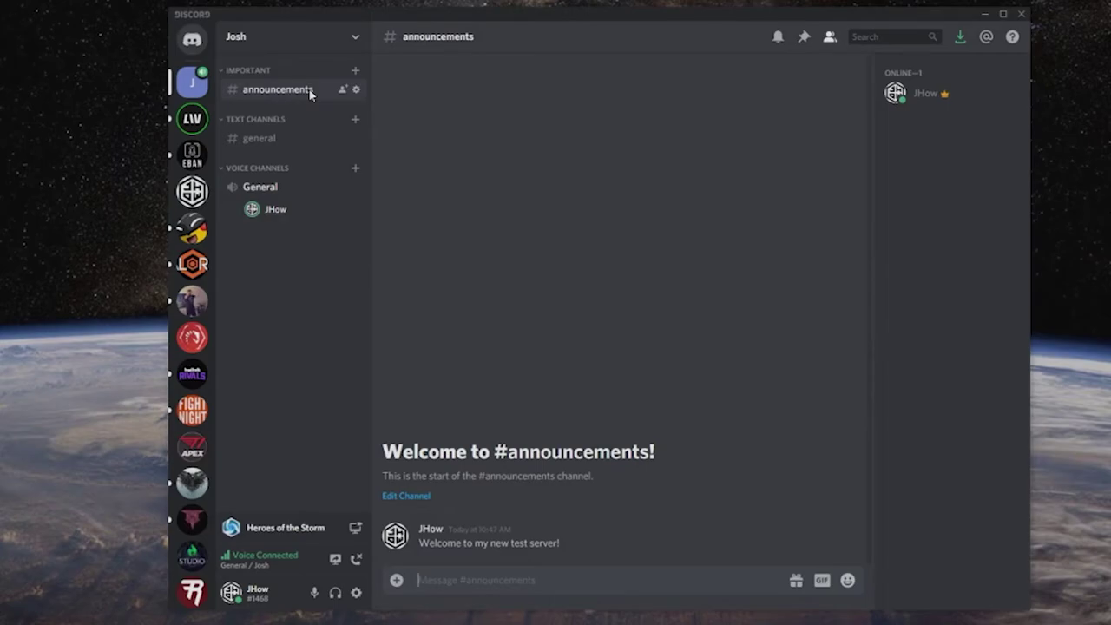
{"action": "left_click", "coordinate": [356, 91]}
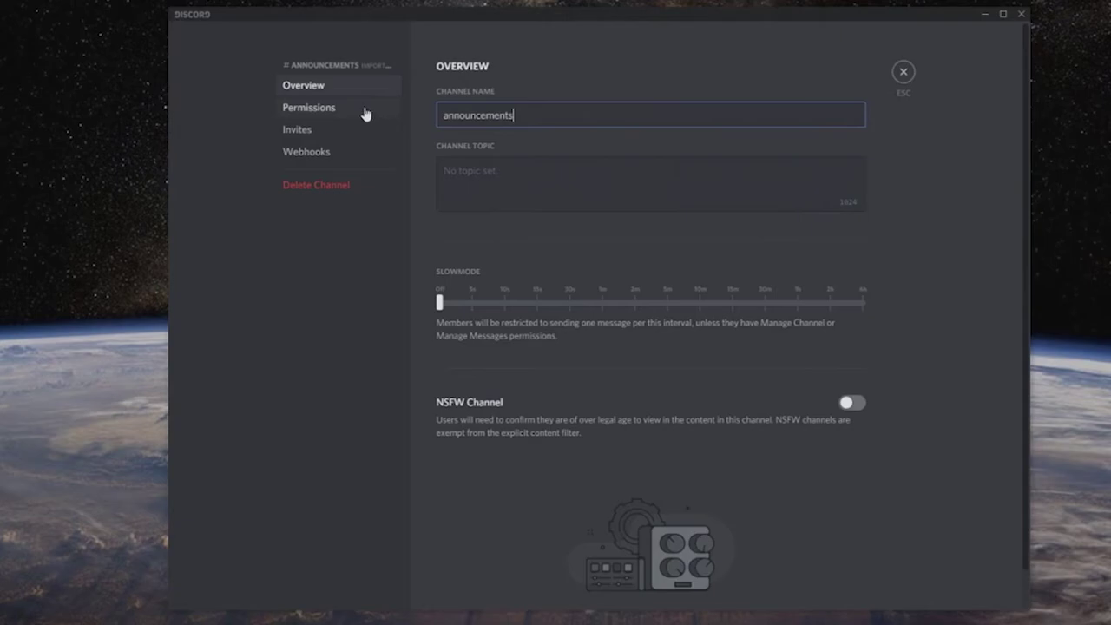
{"action": "left_click", "coordinate": [364, 107]}
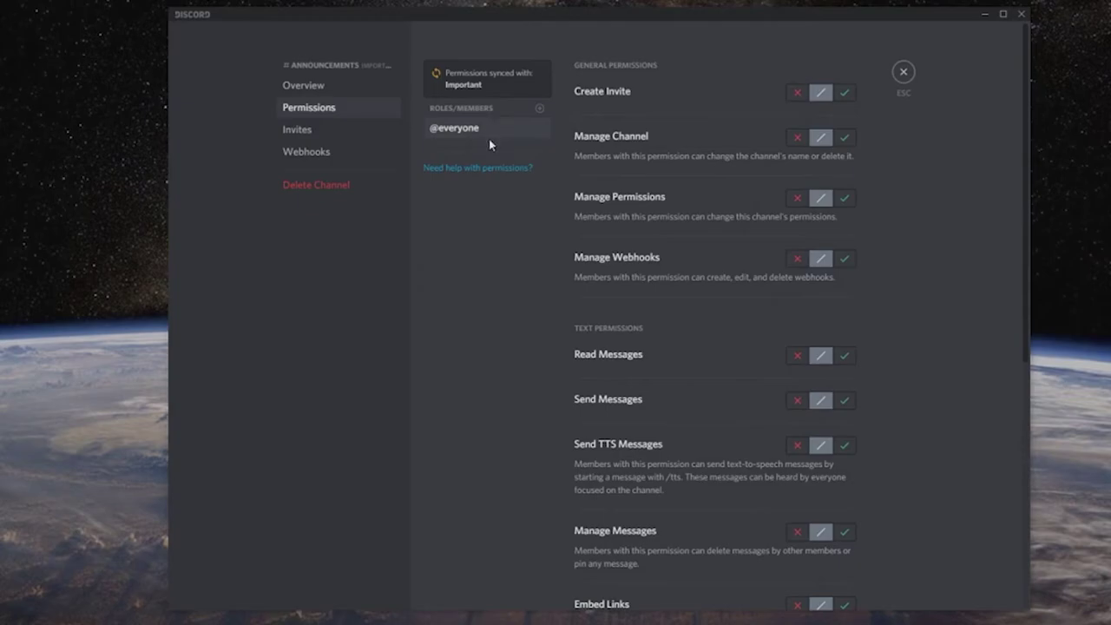
{"action": "left_click", "coordinate": [797, 402]}
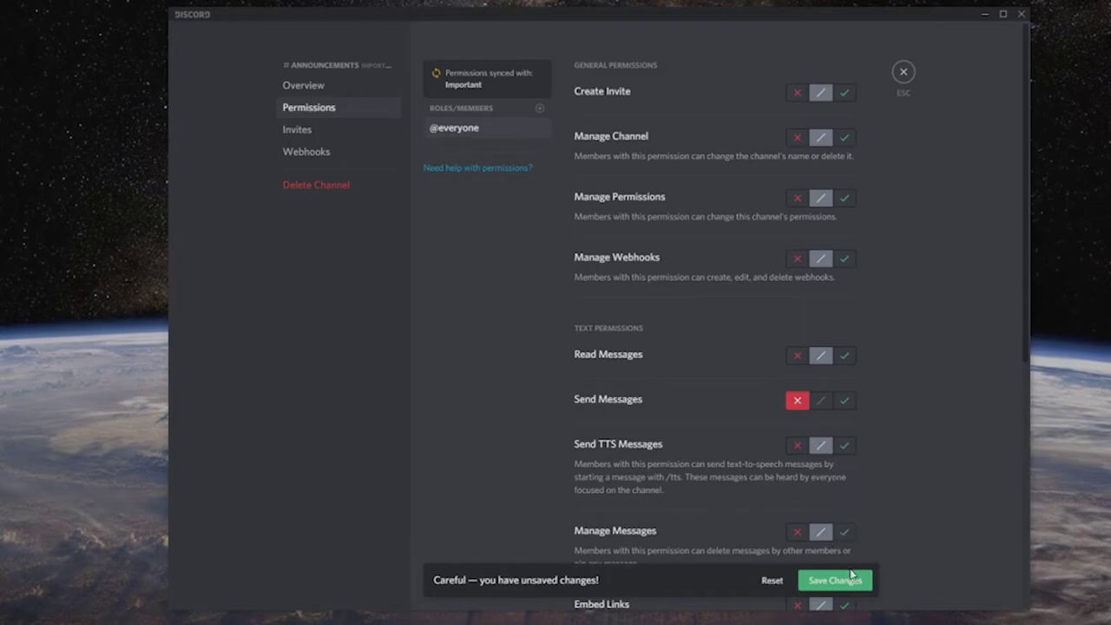
{"action": "left_click", "coordinate": [851, 576]}
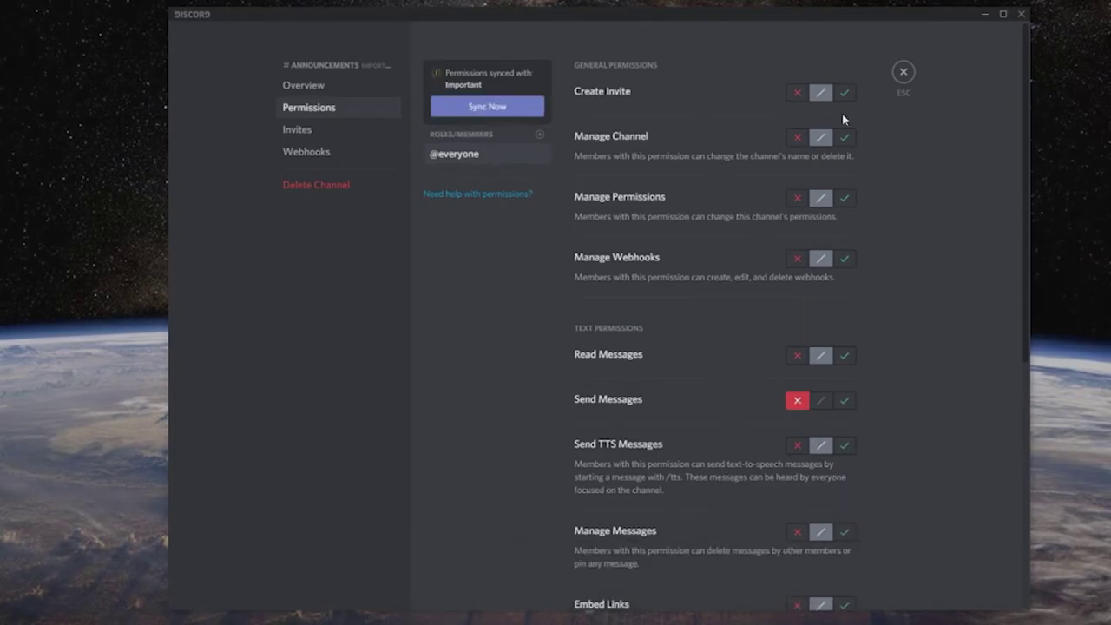
{"action": "left_click", "coordinate": [903, 72]}
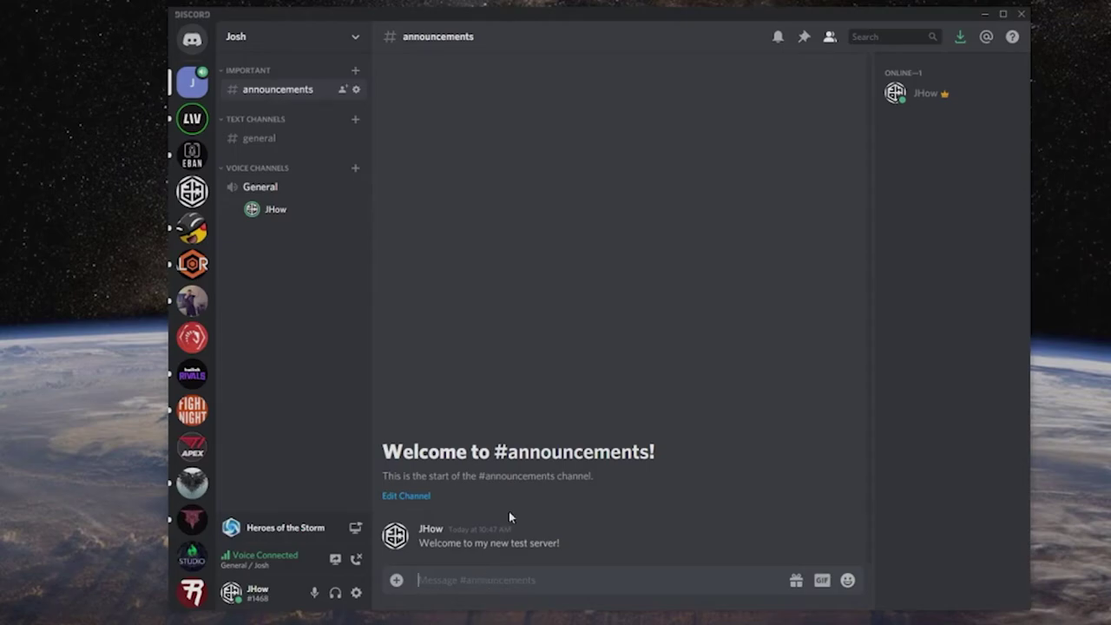
{"action": "left_click", "coordinate": [355, 70]}
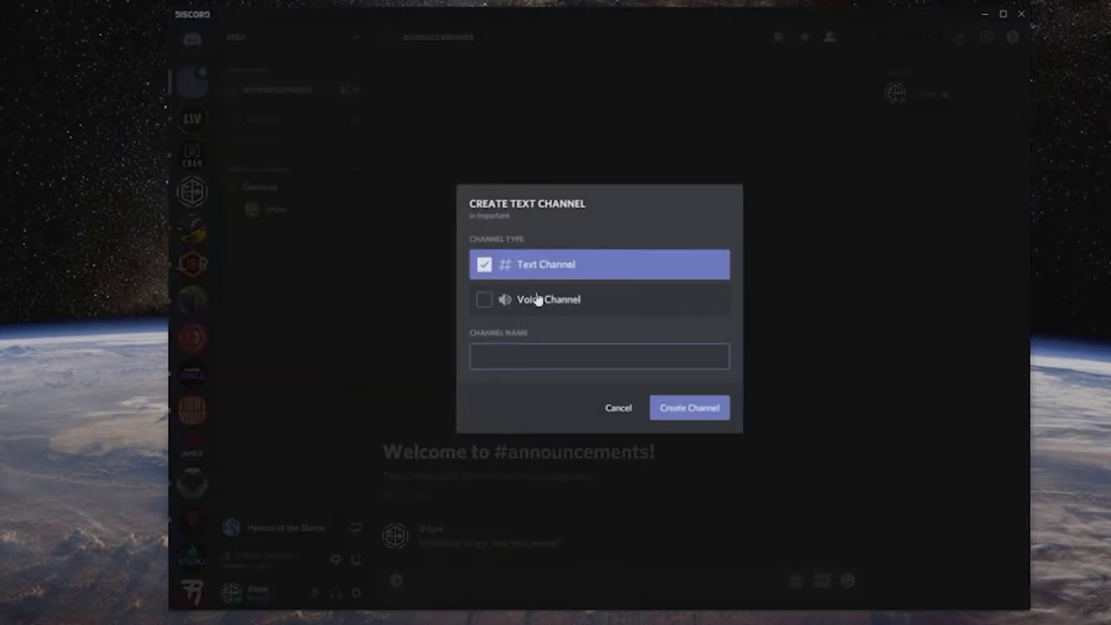
{"action": "type", "text": "rules"}
{"action": "key", "text": "Return"}
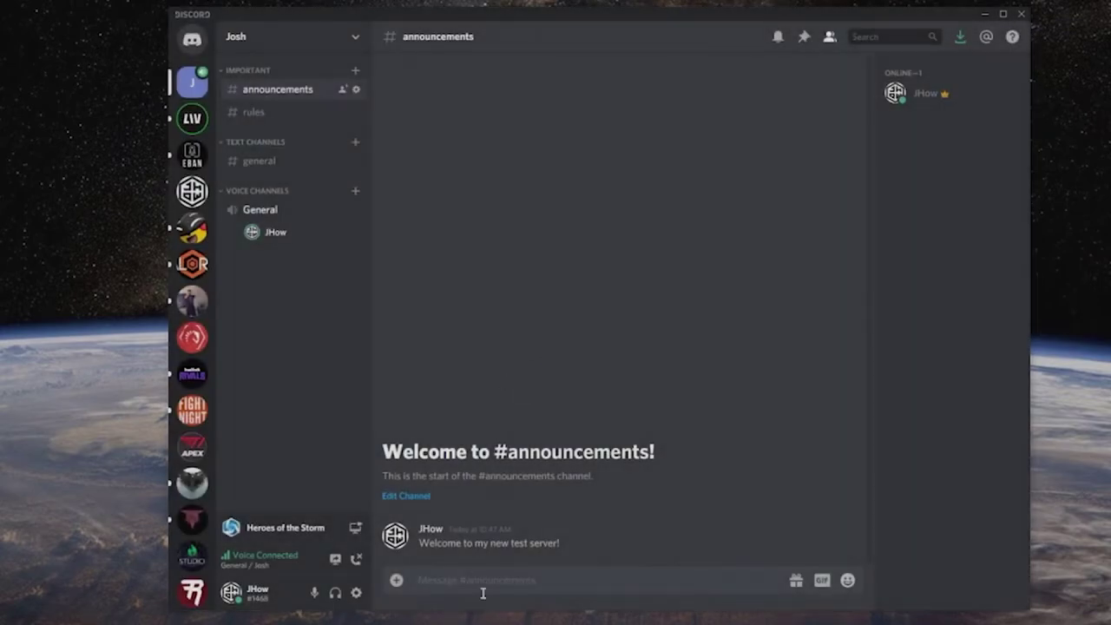
{"action": "mouse_move", "coordinate": [288, 117]}
{"action": "left_mouse_down"}
{"action": "mouse_move", "coordinate": [280, 213]}
{"action": "mouse_move", "coordinate": [286, 120]}
{"action": "mouse_move", "coordinate": [269, 119]}
{"action": "mouse_move", "coordinate": [280, 89]}
{"action": "mouse_move", "coordinate": [278, 120]}
{"action": "left_mouse_up"}
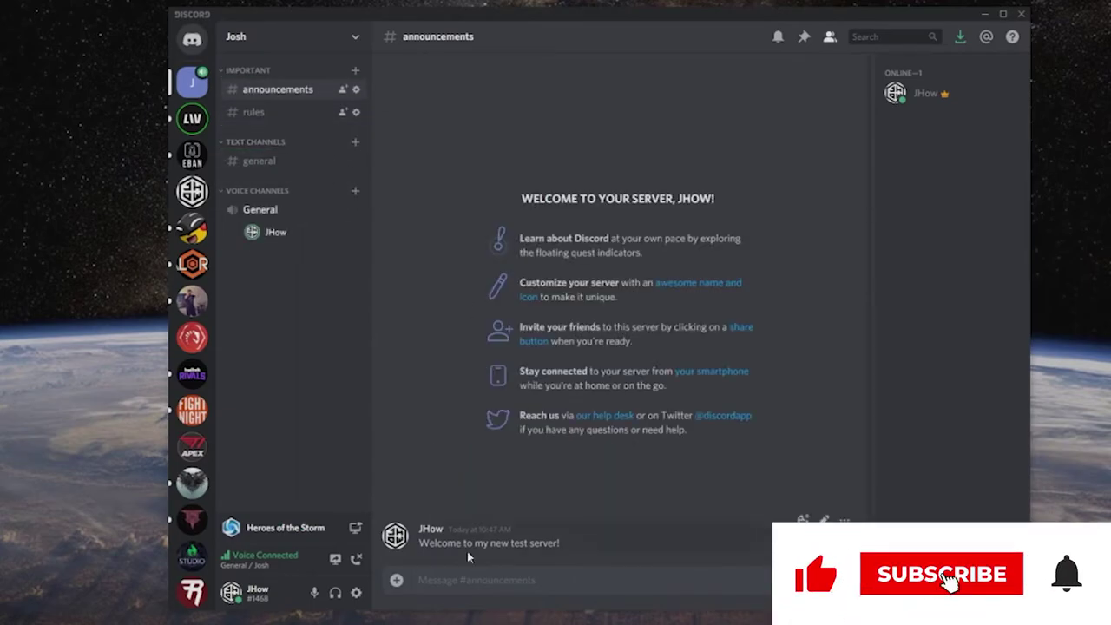
{"action": "left_click", "coordinate": [283, 115]}
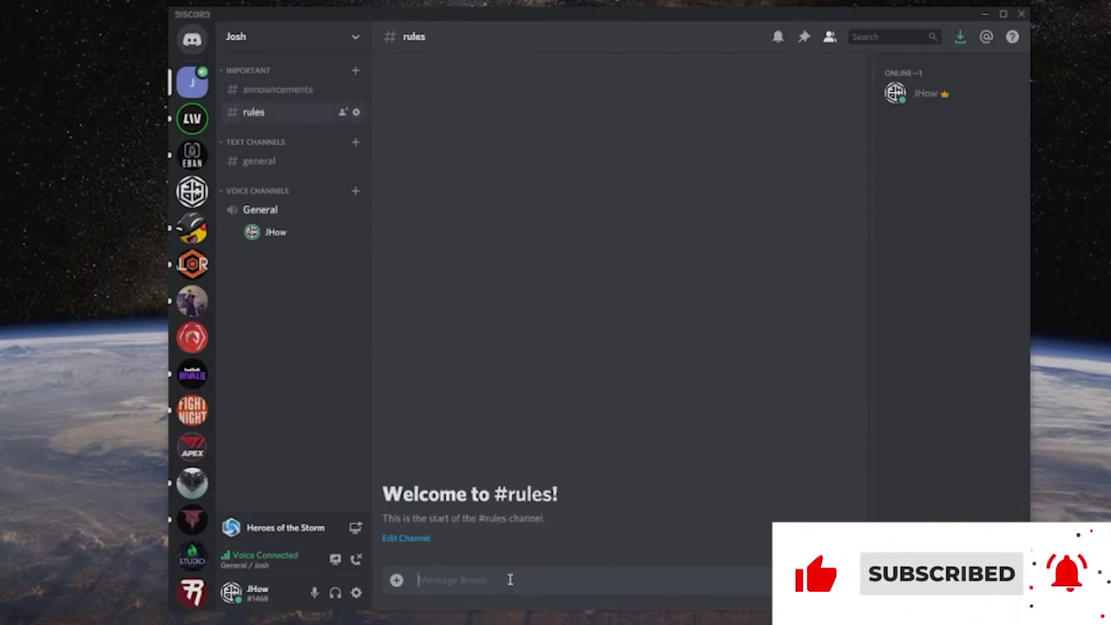
{"action": "type", "text": "Don't be mean"}
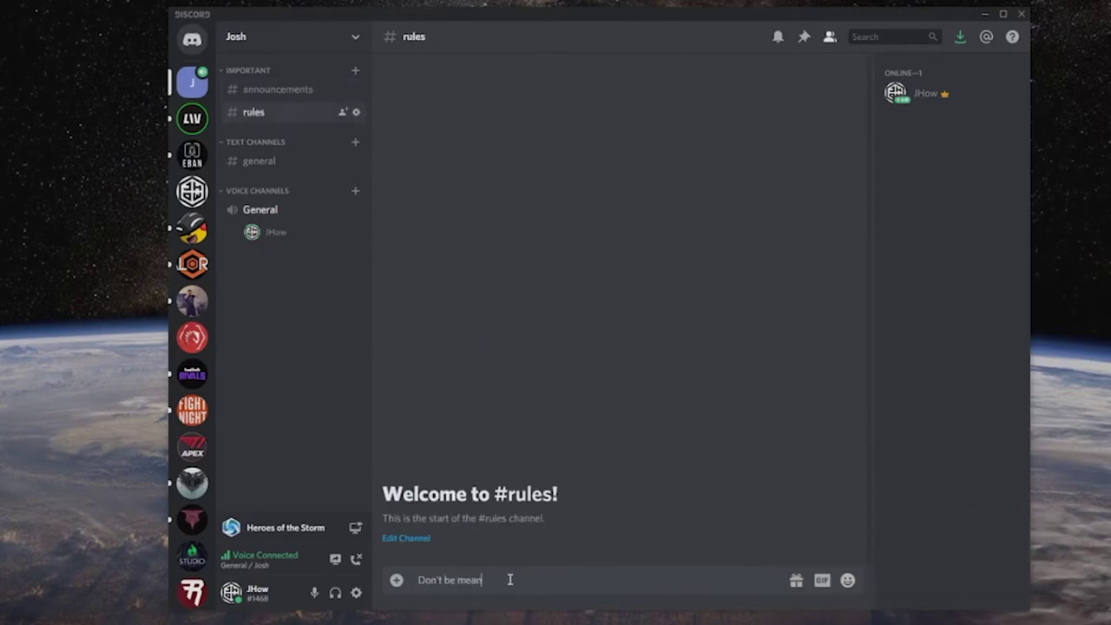
{"action": "type", "text": "!"}
{"action": "key", "text": "Return"}
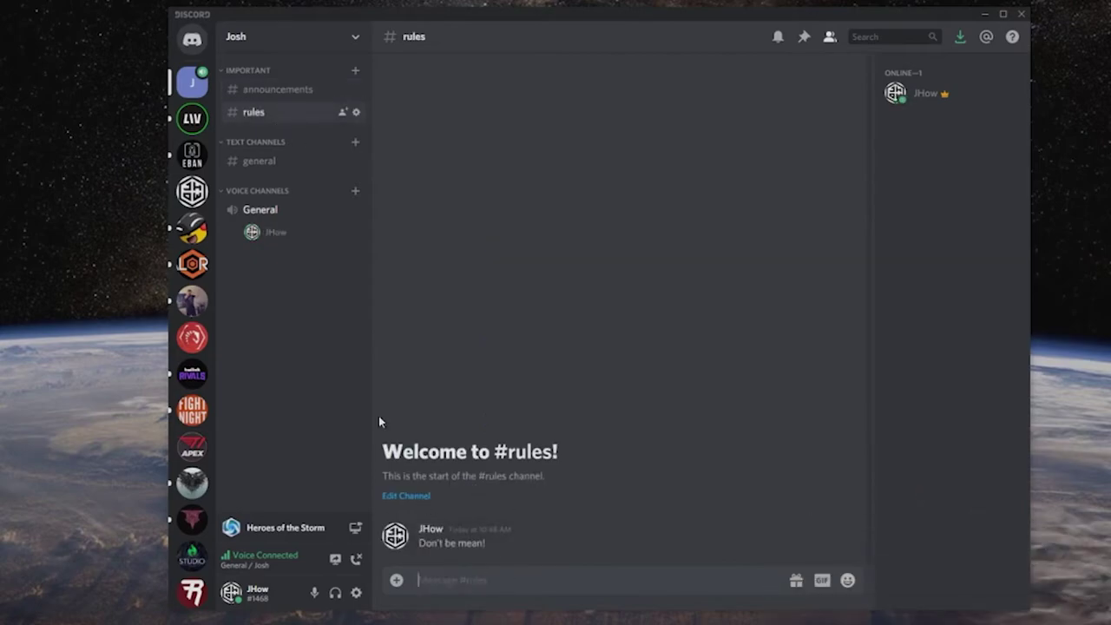
{"action": "left_click", "coordinate": [356, 112]}
{"action": "left_click", "coordinate": [321, 108]}
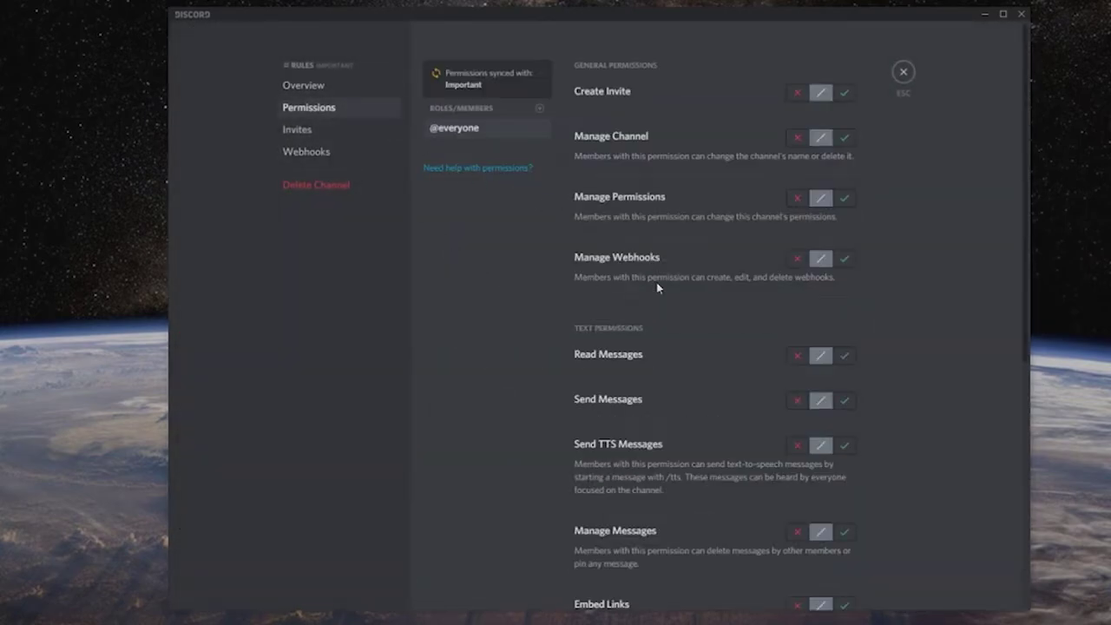
{"action": "left_click", "coordinate": [903, 74]}
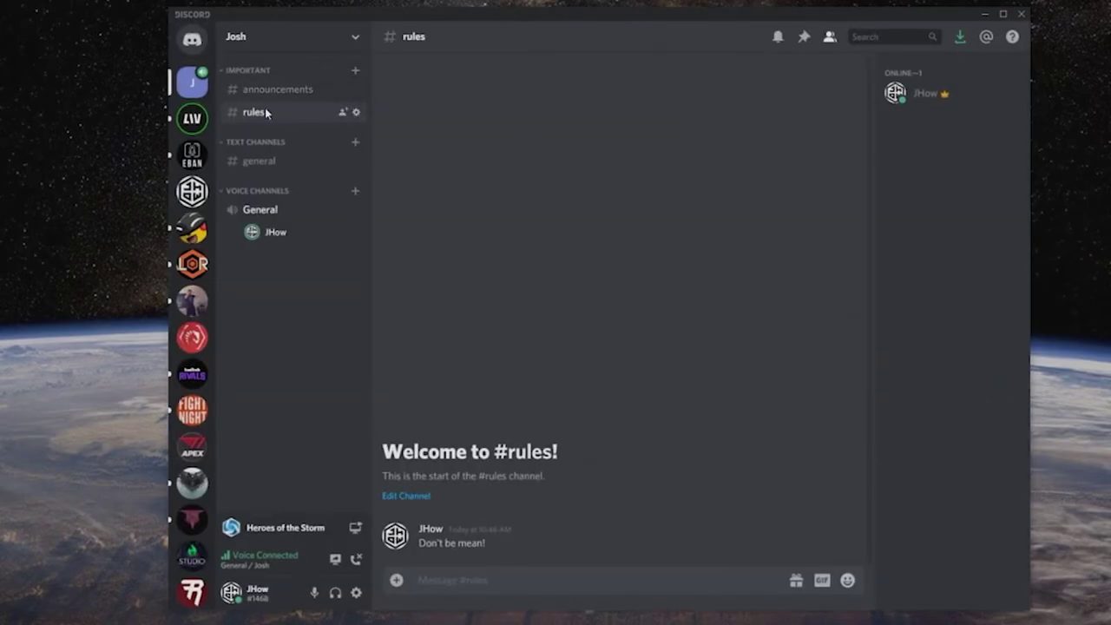
{"action": "left_click", "coordinate": [356, 112]}
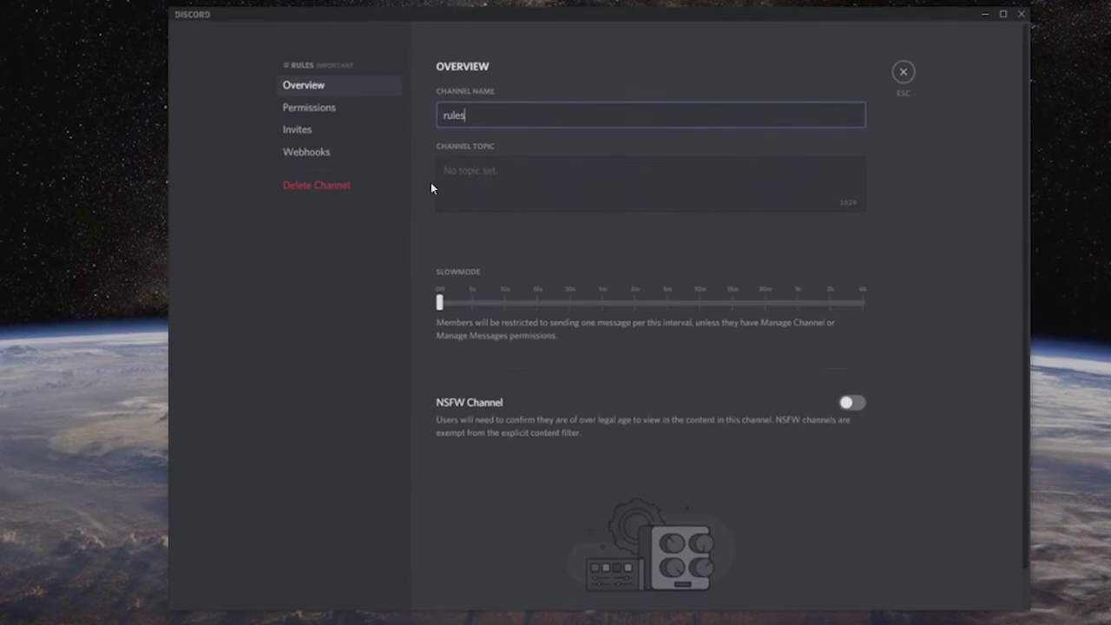
{"action": "left_click", "coordinate": [335, 185]}
{"action": "left_click", "coordinate": [708, 353]}
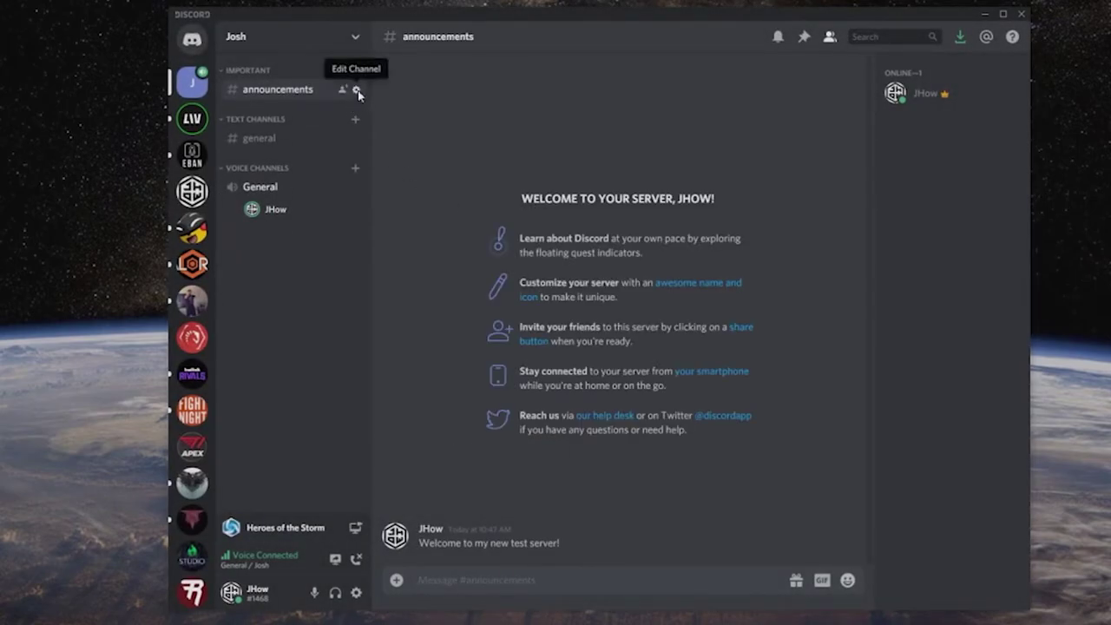
- Review the announcements channel's permissions, then close its settings
{"action": "left_click", "coordinate": [357, 91]}
{"action": "left_click", "coordinate": [334, 109]}
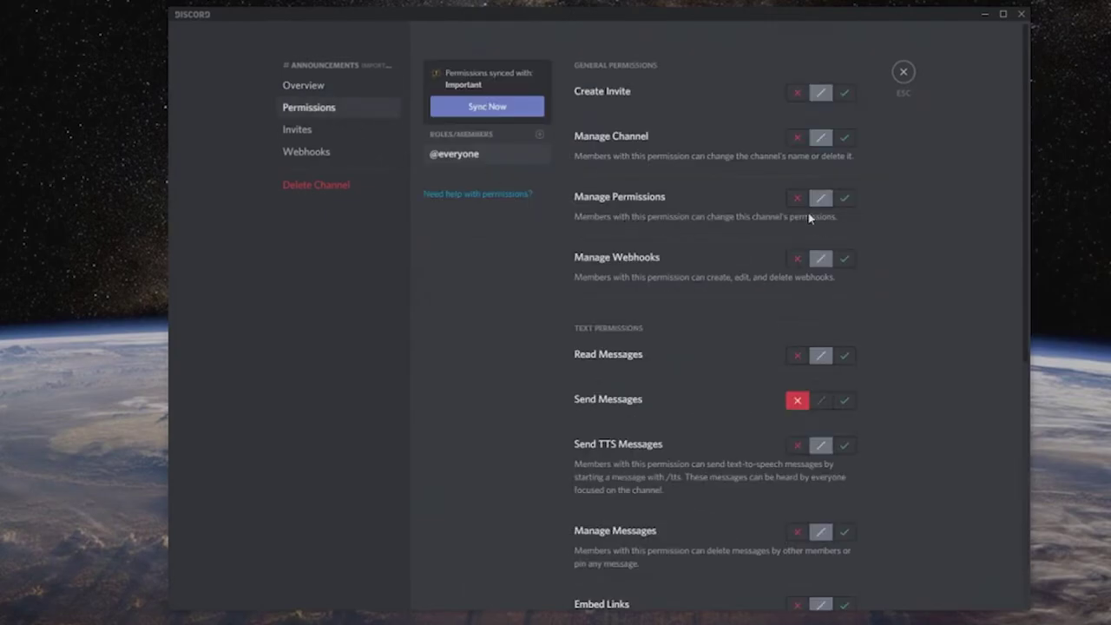
{"action": "left_click", "coordinate": [904, 74]}
{"action": "left_click", "coordinate": [355, 90]}
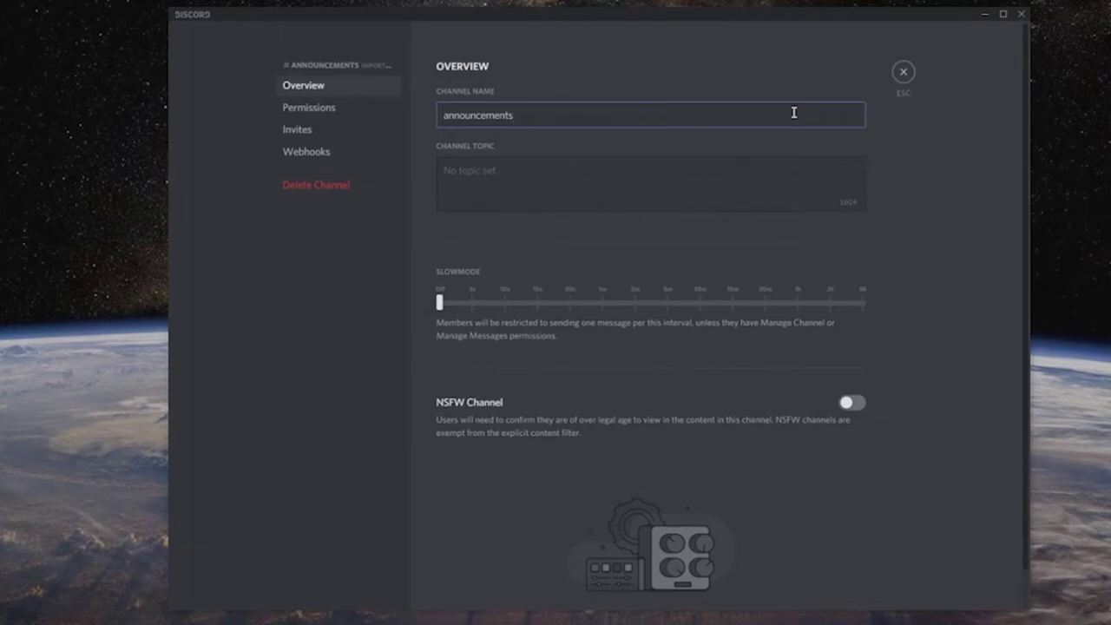
{"action": "left_click", "coordinate": [903, 73]}
- Choose Clone Channel from the announcements channel's context menu
{"action": "right_click", "coordinate": [290, 105]}
{"action": "right_click", "coordinate": [302, 91]}
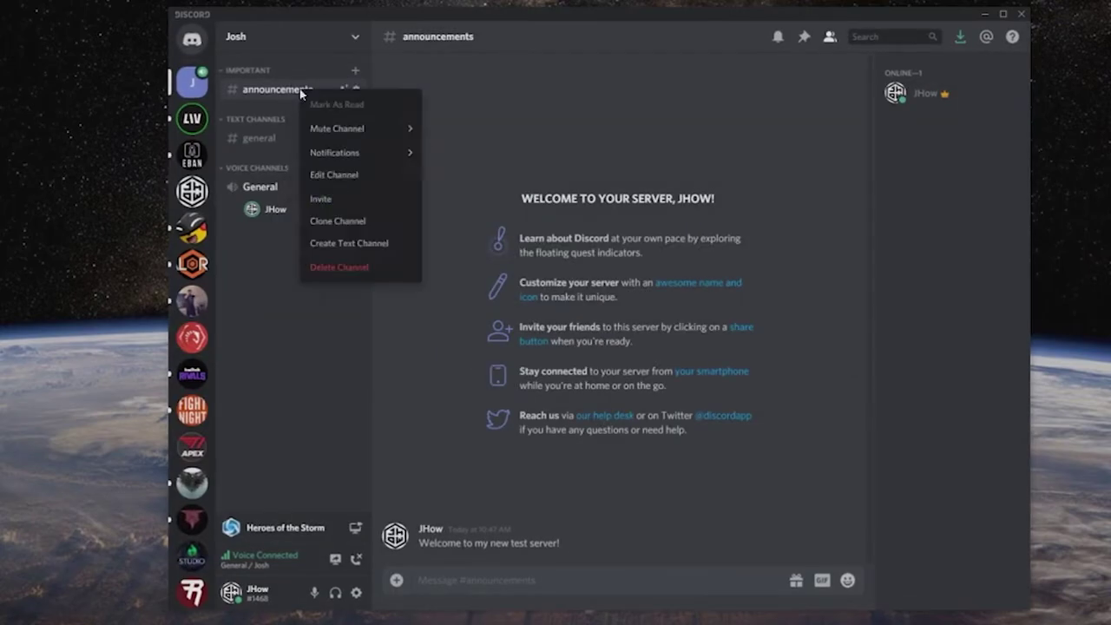
{"action": "left_click", "coordinate": [337, 220]}
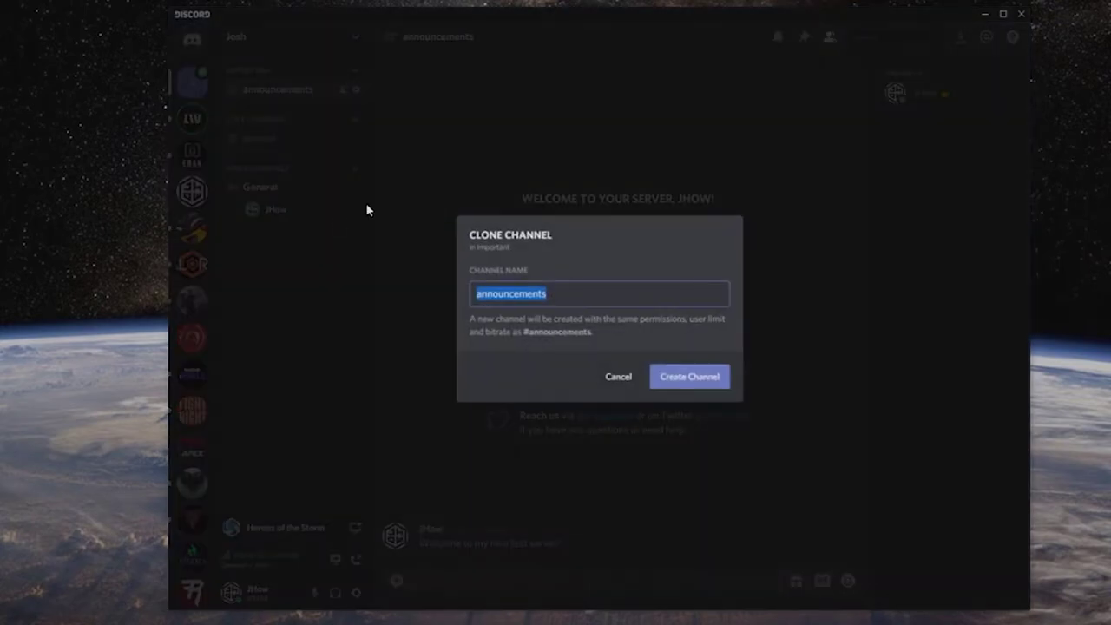
- Name the cloned channel rules and post "Be nice" in it
{"action": "type", "text": "rules"}
{"action": "key", "text": "Return"}
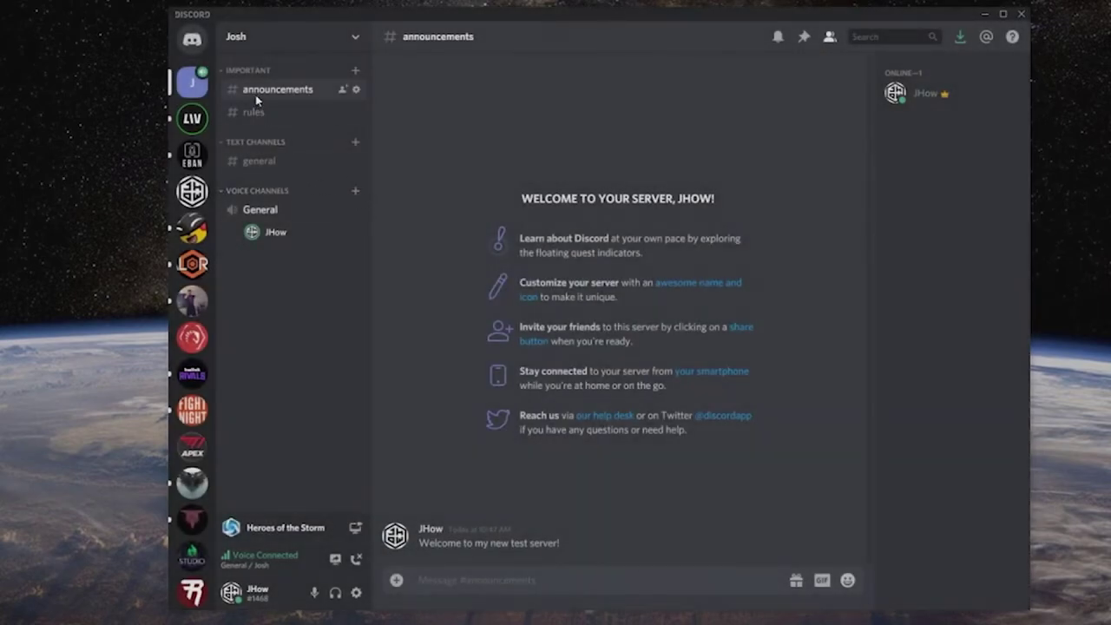
{"action": "left_click", "coordinate": [275, 112]}
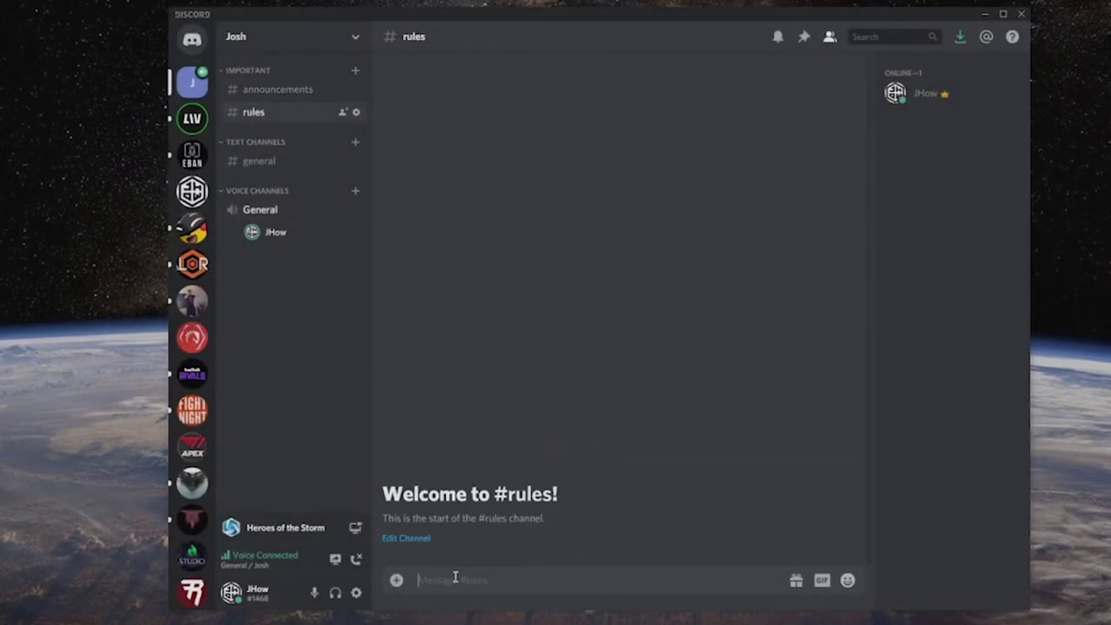
{"action": "type", "text": "Be nice"}
{"action": "key", "text": "Return"}
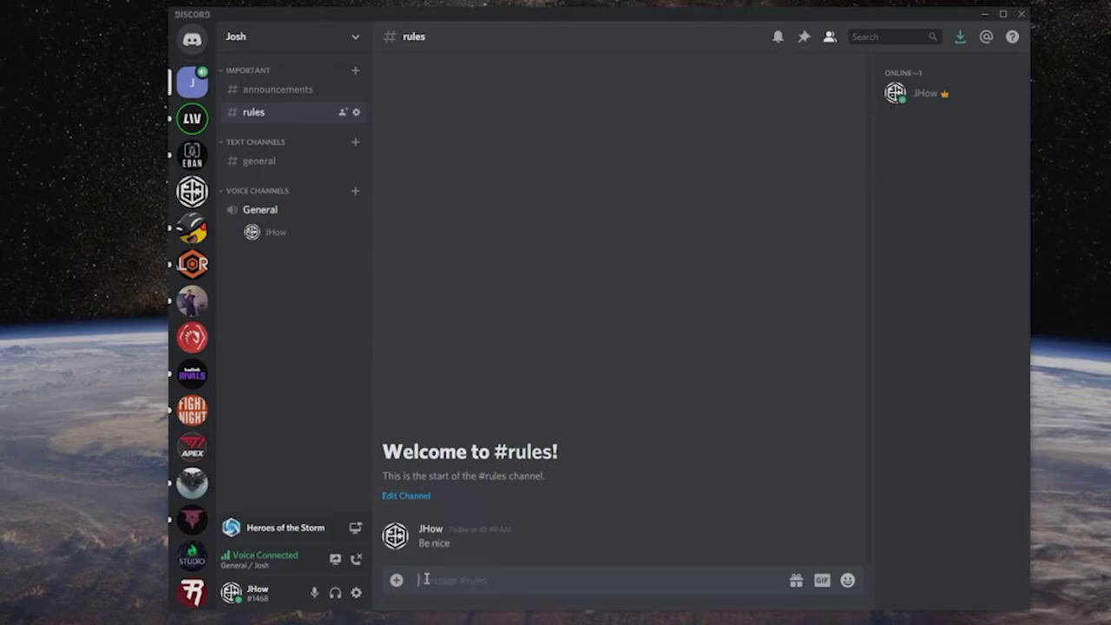
- Check that #rules inherited the denied Send Messages permission, then close its settings
{"action": "left_click", "coordinate": [357, 113]}
{"action": "left_click", "coordinate": [321, 115]}
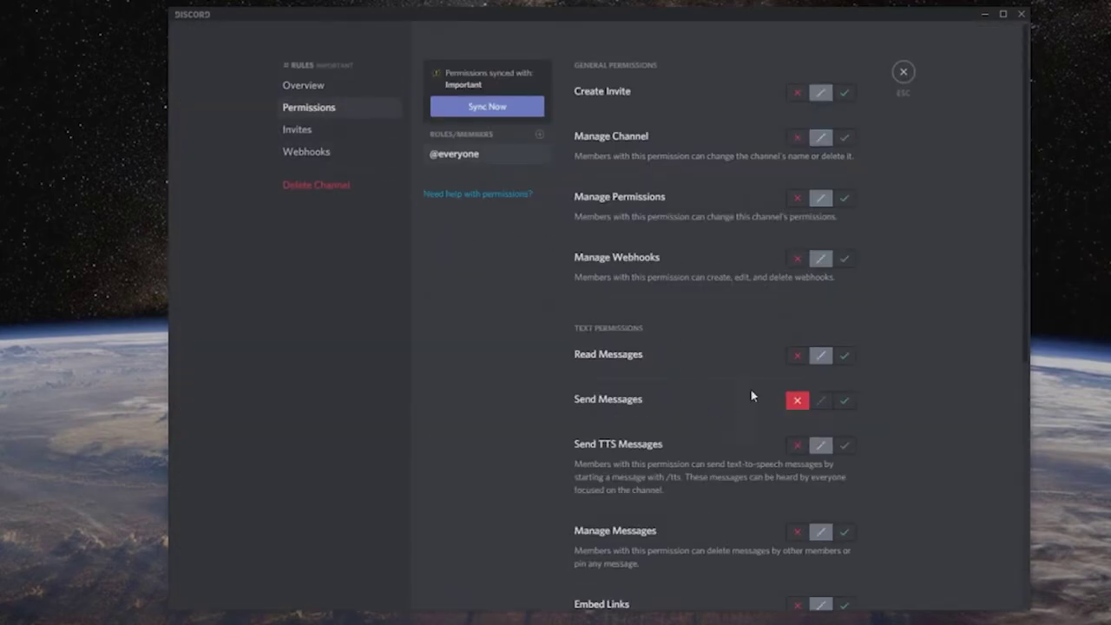
{"action": "left_click", "coordinate": [903, 73]}
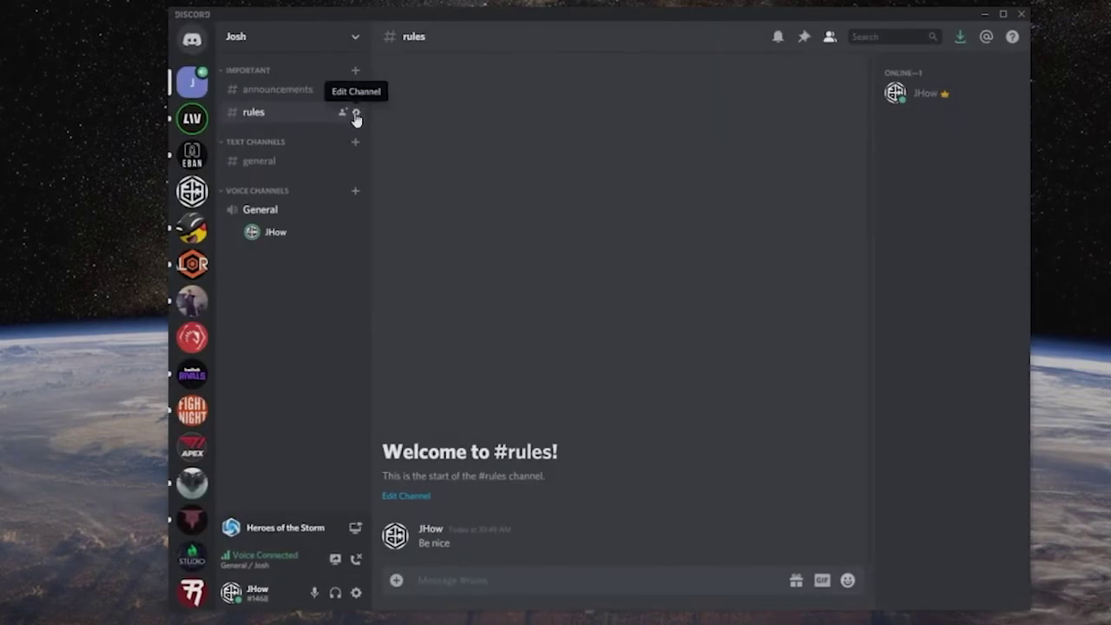
{"action": "left_click", "coordinate": [355, 113]}
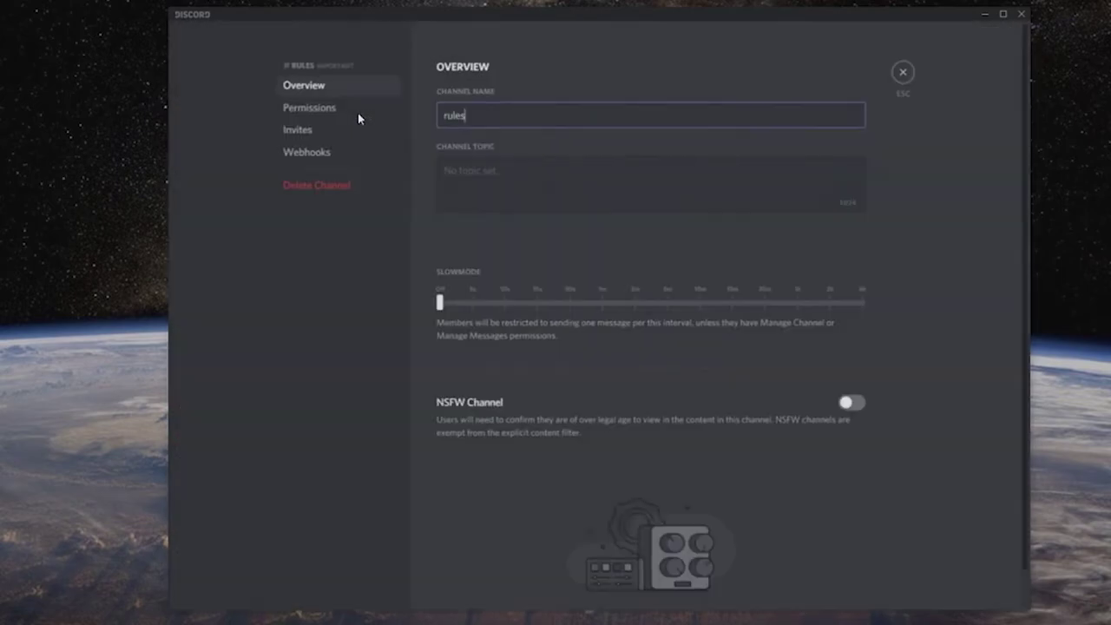
{"action": "left_click", "coordinate": [903, 73]}
- Clone the rules channel into a new tweets channel under Important
{"action": "right_click", "coordinate": [314, 117]}
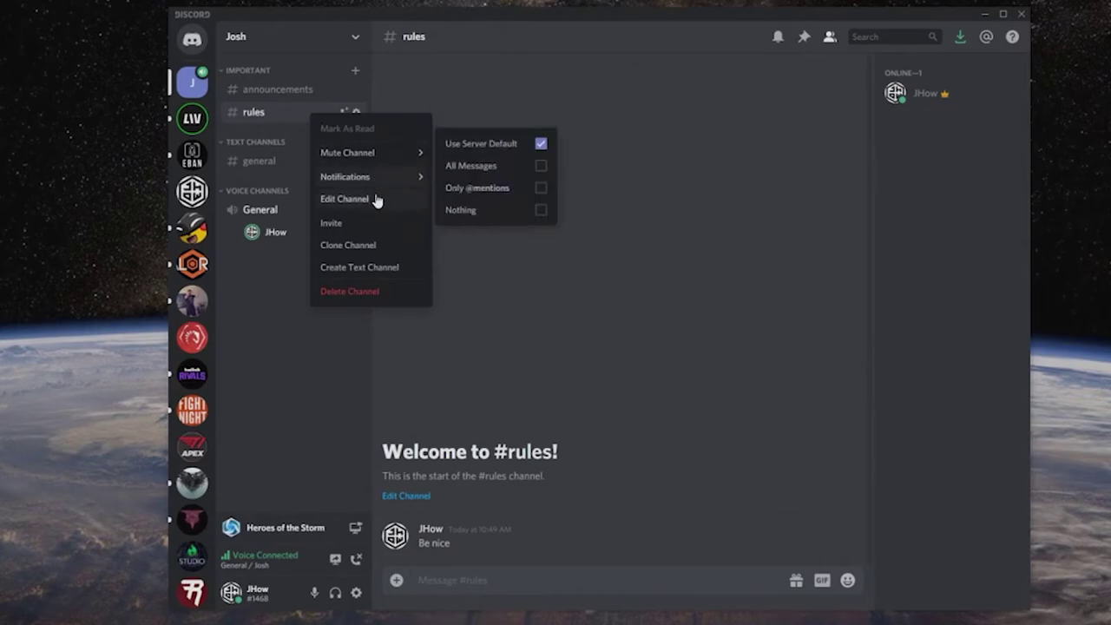
{"action": "left_click", "coordinate": [363, 247]}
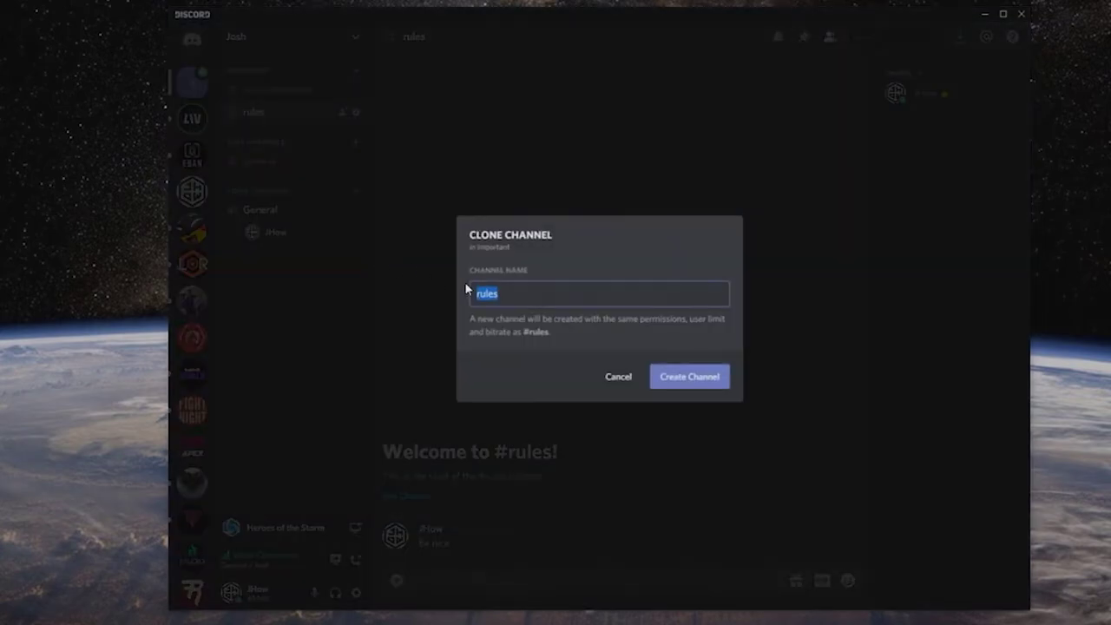
{"action": "key", "text": "End"}
{"action": "key", "text": "Escape"}
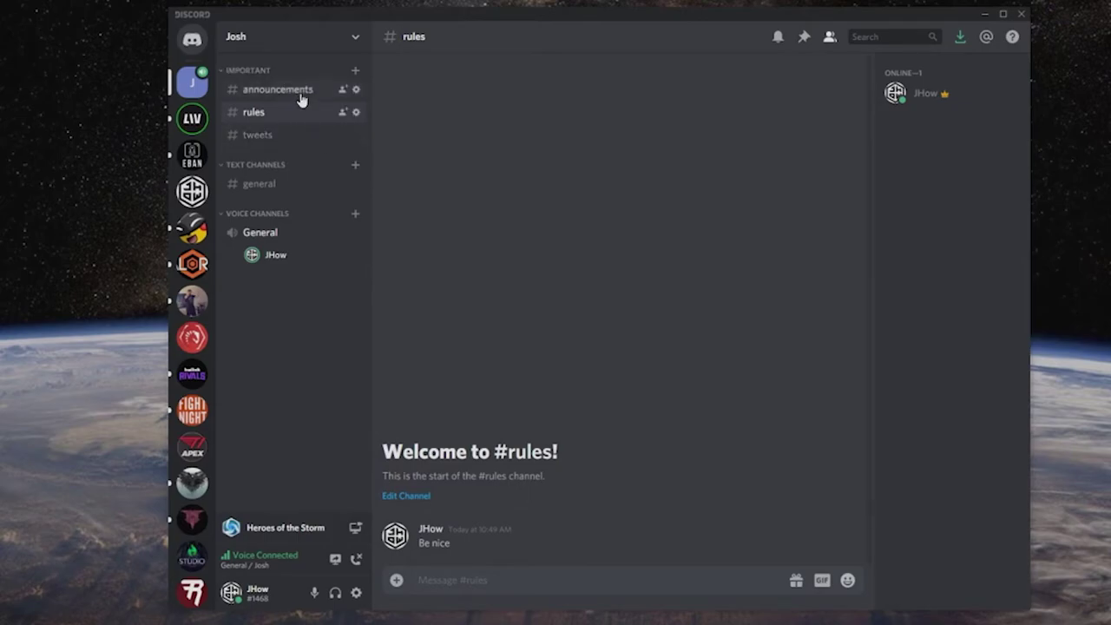
- Scroll through The JHouse server's channels and return to the Josh server
{"action": "left_click", "coordinate": [191, 191]}
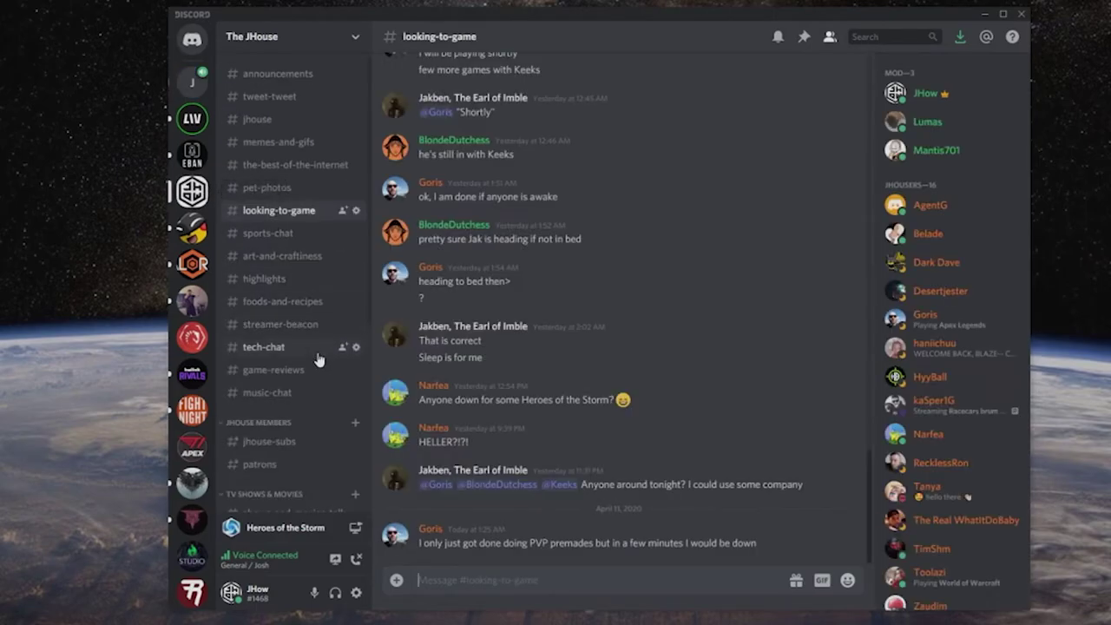
{"action": "scroll", "coordinate": [316, 354], "scroll_direction": "down", "scroll_amount": 5}
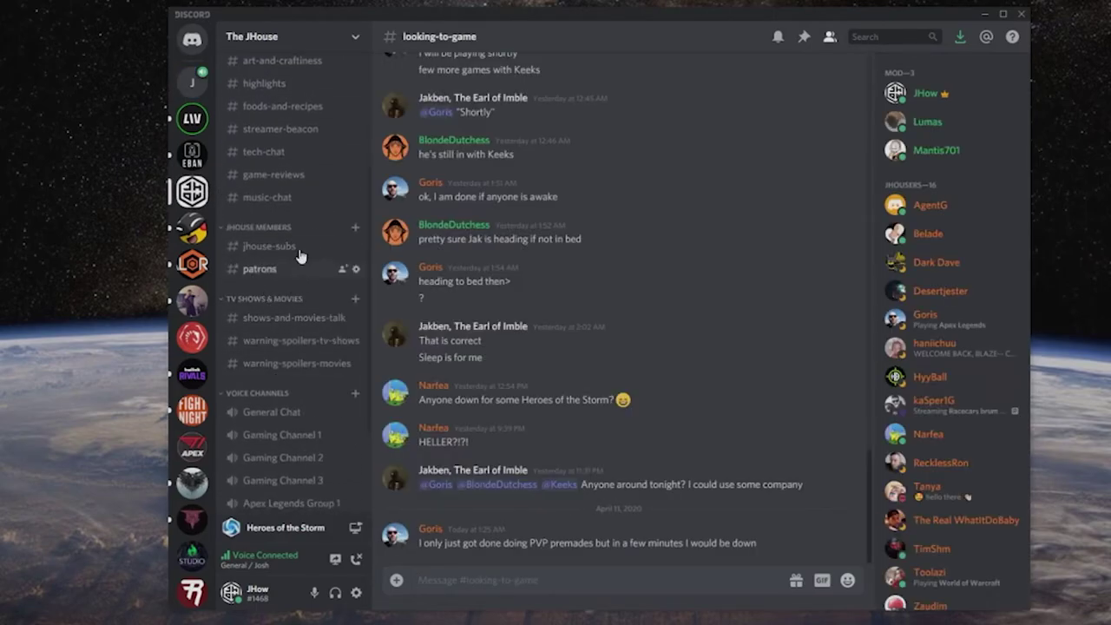
{"action": "left_click", "coordinate": [192, 82]}
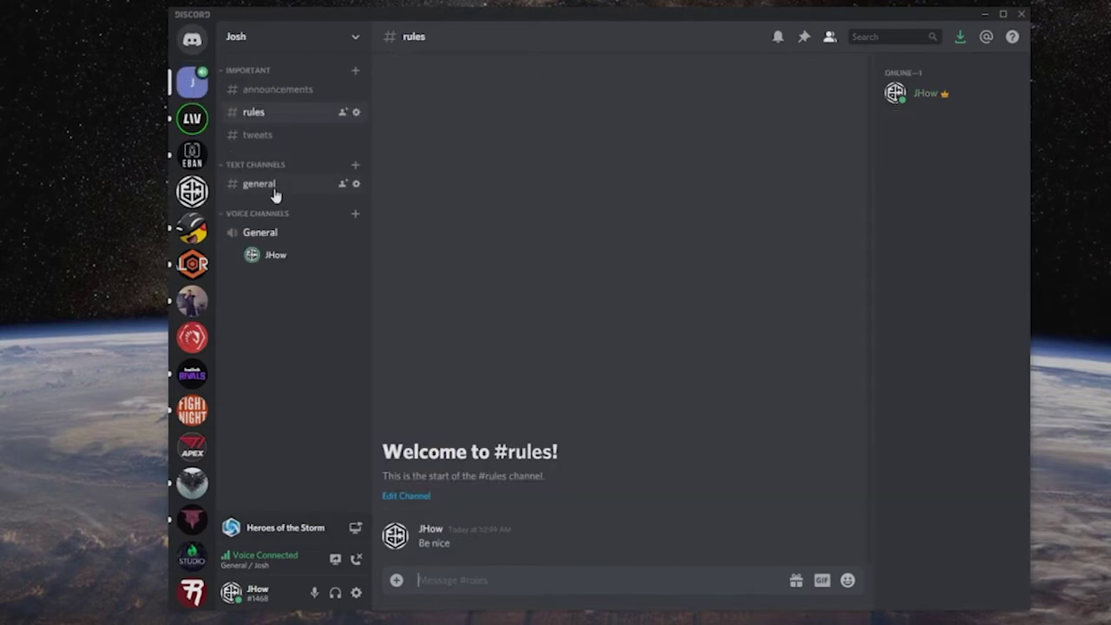
- Open Create Channel from the Josh server menu, then cancel without adding one
{"action": "left_click", "coordinate": [355, 36]}
{"action": "left_click", "coordinate": [305, 146]}
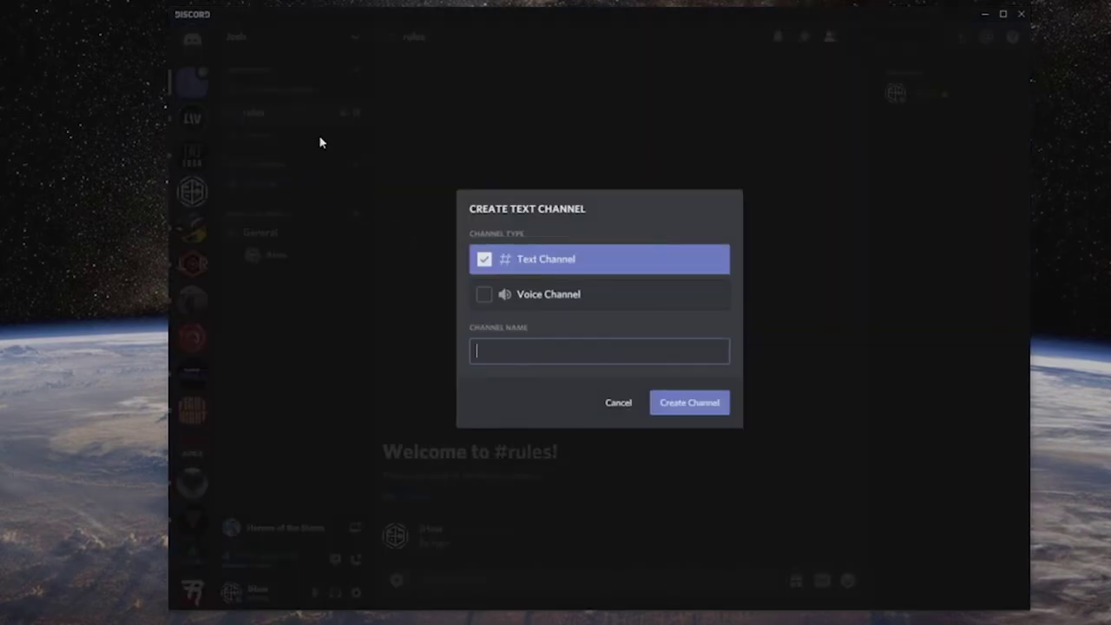
{"action": "left_click", "coordinate": [616, 404]}
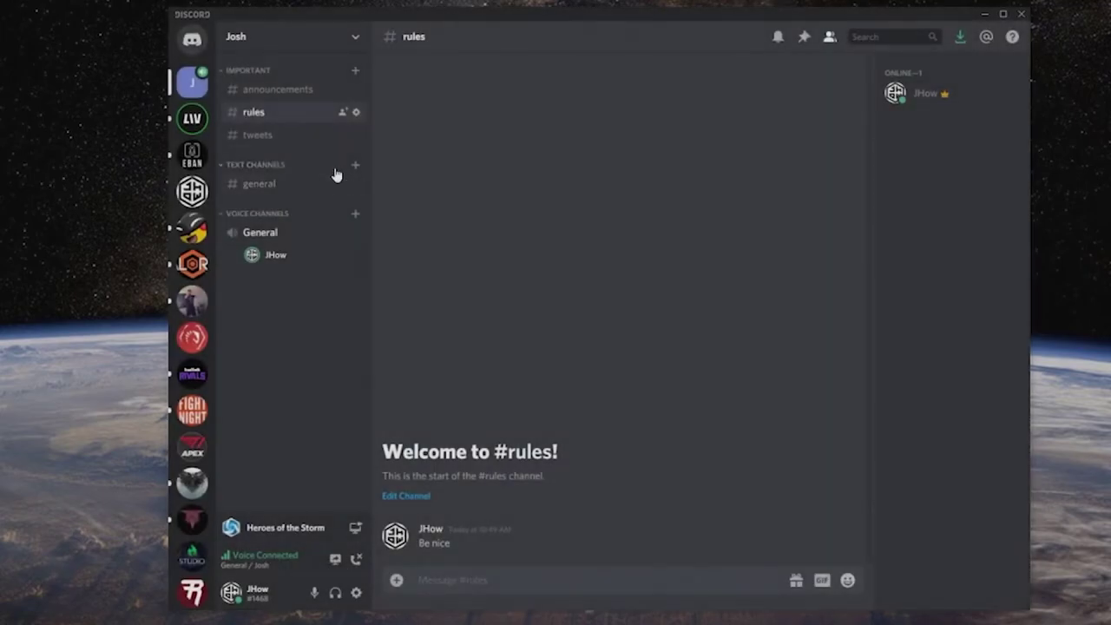
- Rename the Text Channels category to 'Shows and Movie Talk' and save the change
{"action": "left_click", "coordinate": [279, 166]}
{"action": "right_click", "coordinate": [276, 166]}
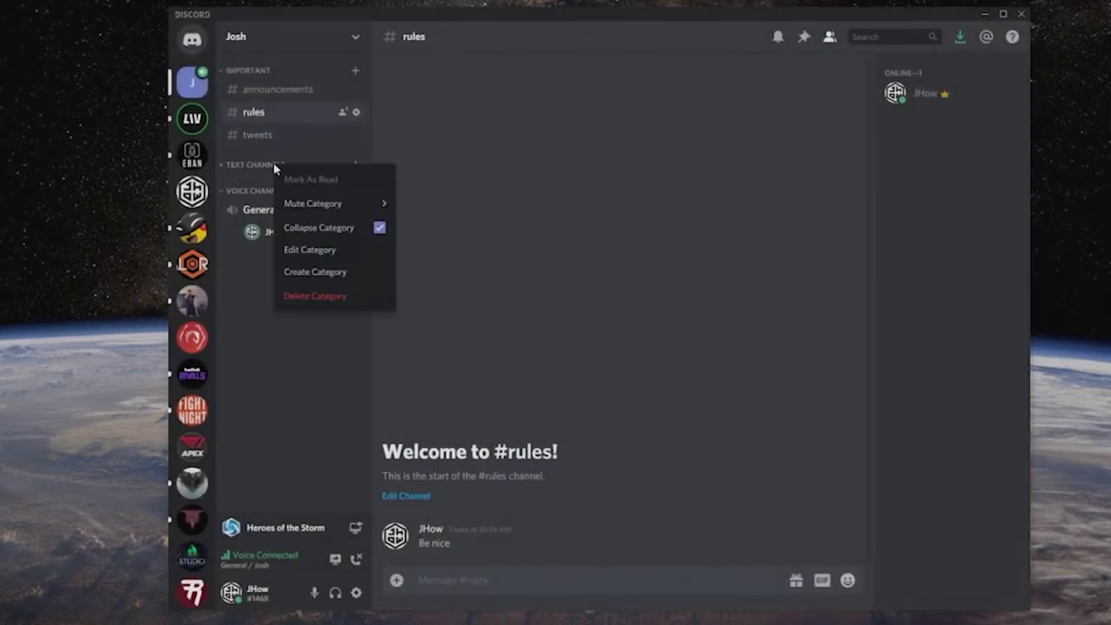
{"action": "mouse_move", "coordinate": [354, 212]}
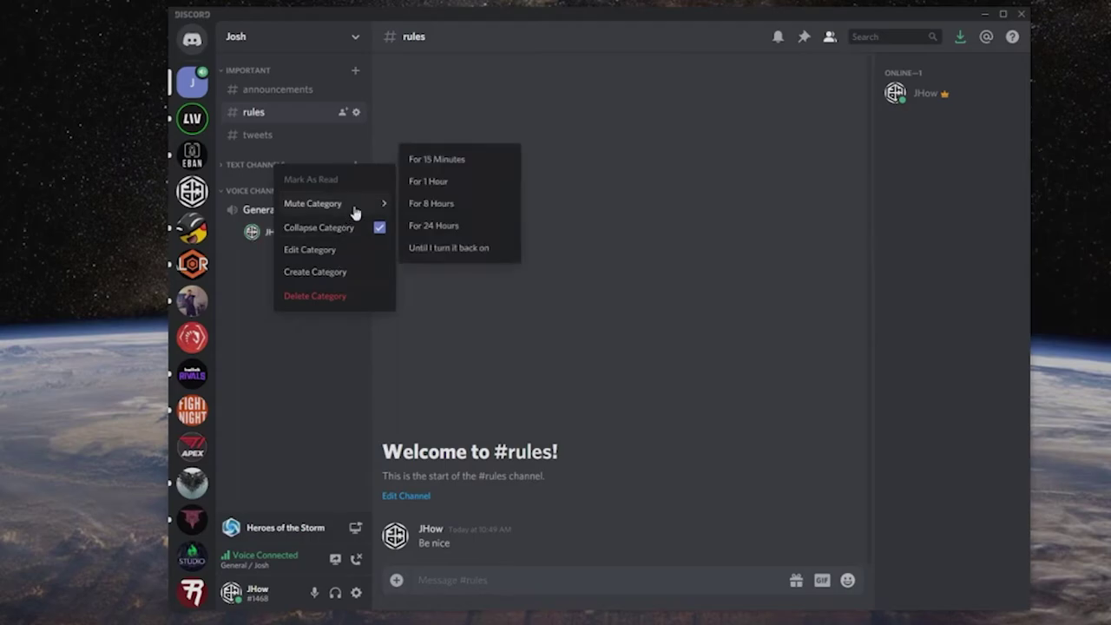
{"action": "left_click", "coordinate": [334, 249]}
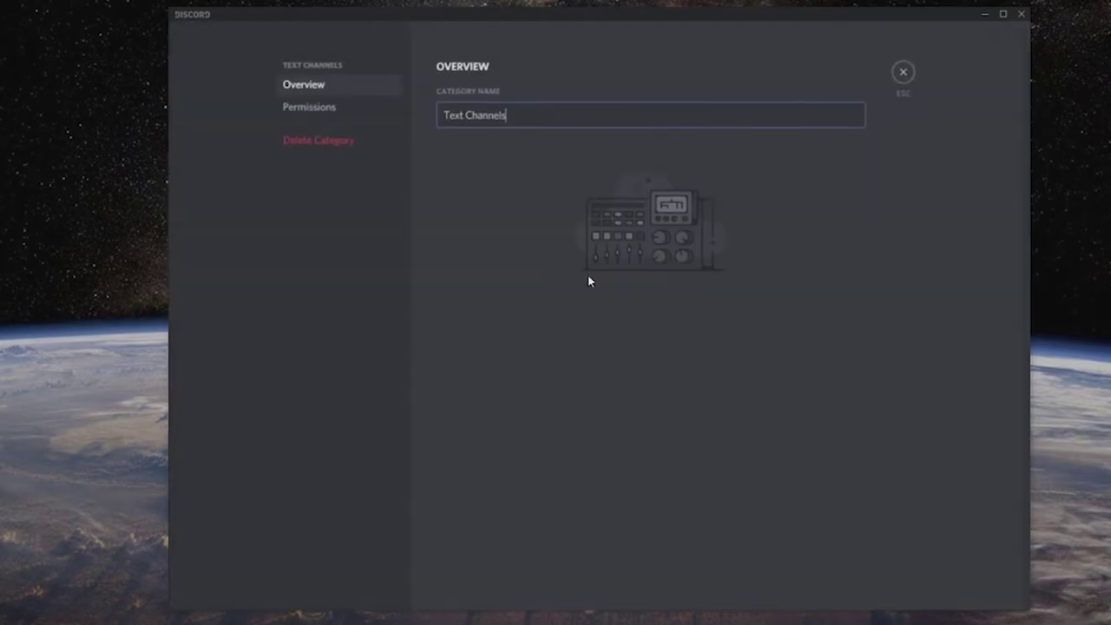
{"action": "triple_click", "coordinate": [530, 114]}
{"action": "type", "text": "S"}
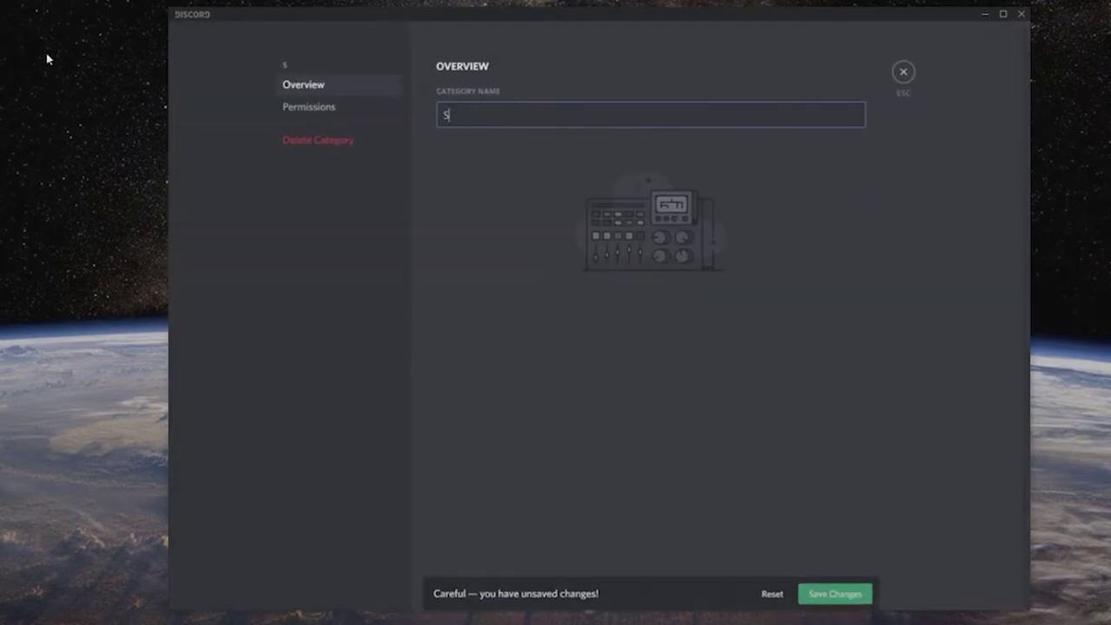
{"action": "type", "text": "hows and Movie Talk"}
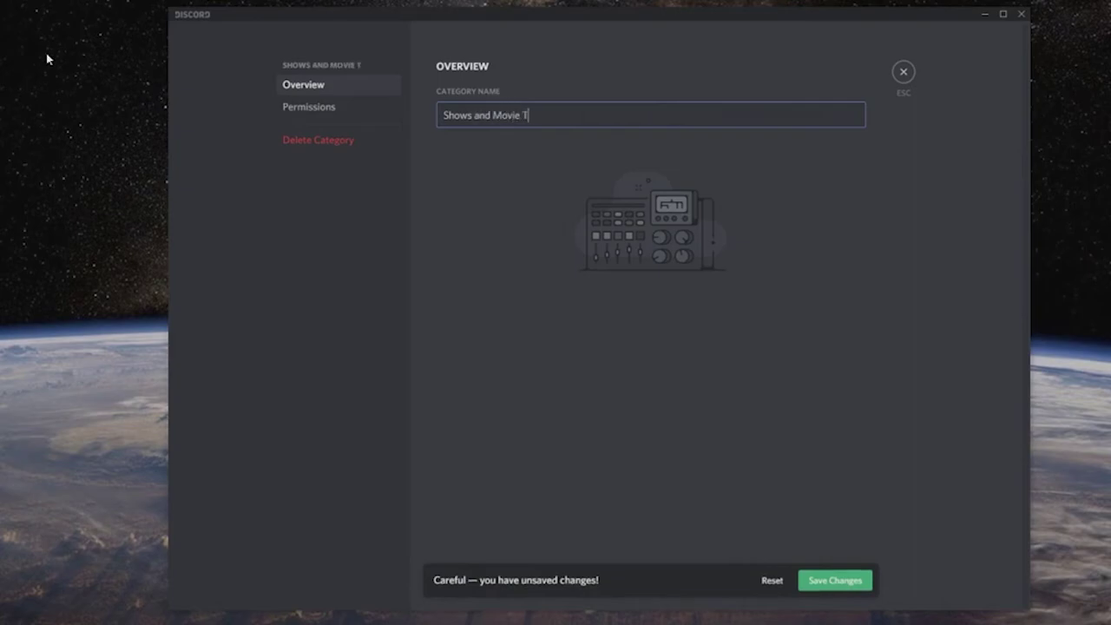
{"action": "left_click", "coordinate": [670, 417]}
{"action": "left_click", "coordinate": [812, 582]}
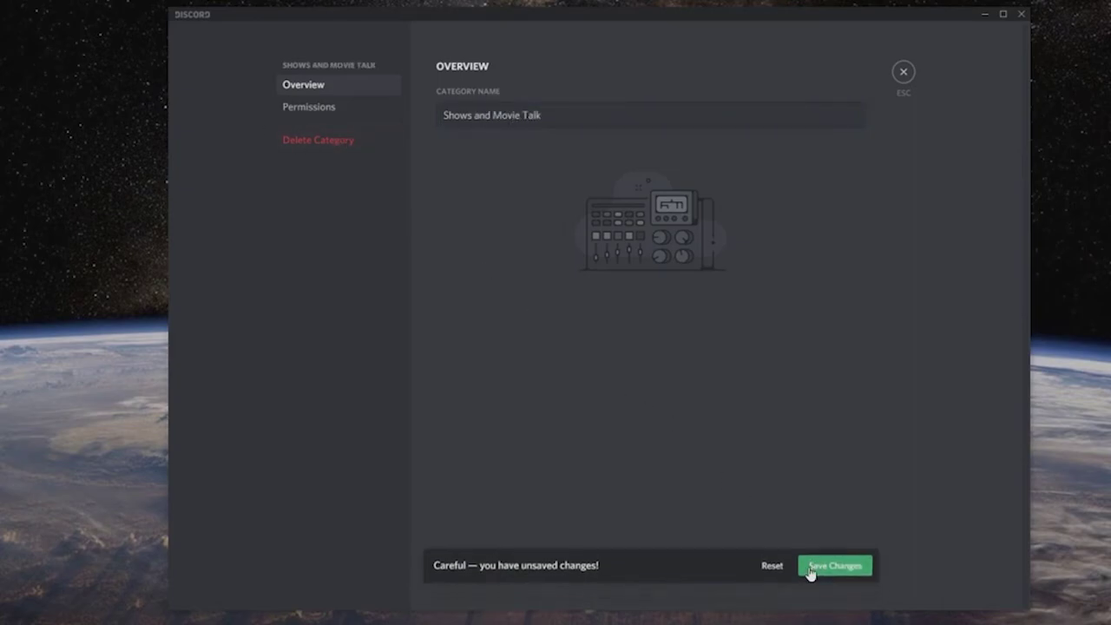
{"action": "left_click", "coordinate": [903, 71]}
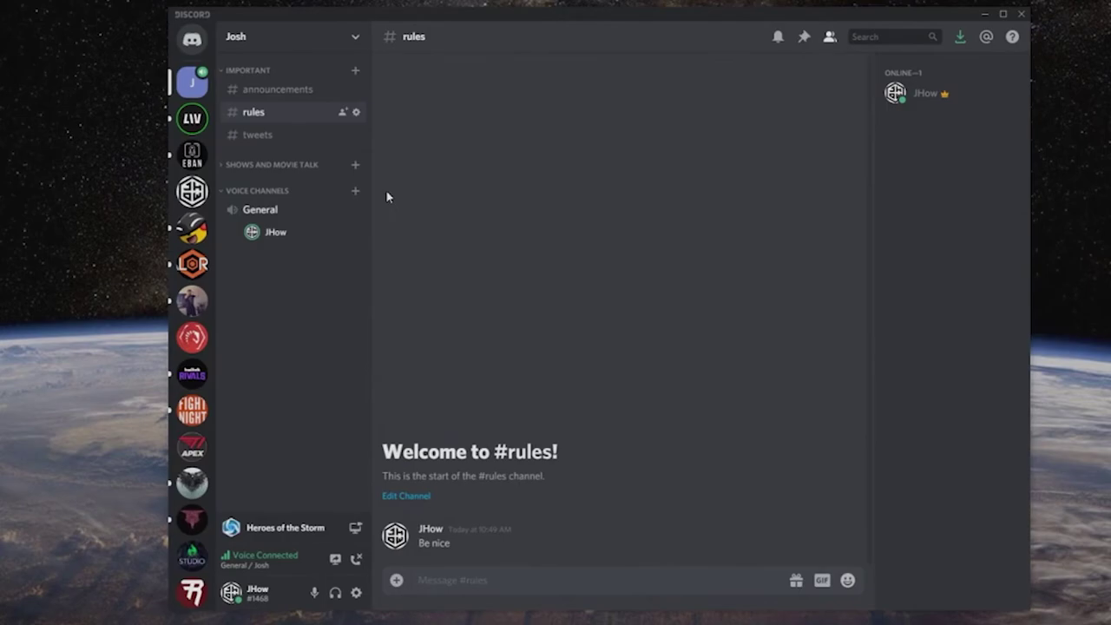
- Rename the #general channel under Shows and Movie Talk to 'spoiler-alert' and save it
{"action": "left_click", "coordinate": [223, 168]}
{"action": "left_click", "coordinate": [221, 170]}
{"action": "left_click", "coordinate": [220, 170]}
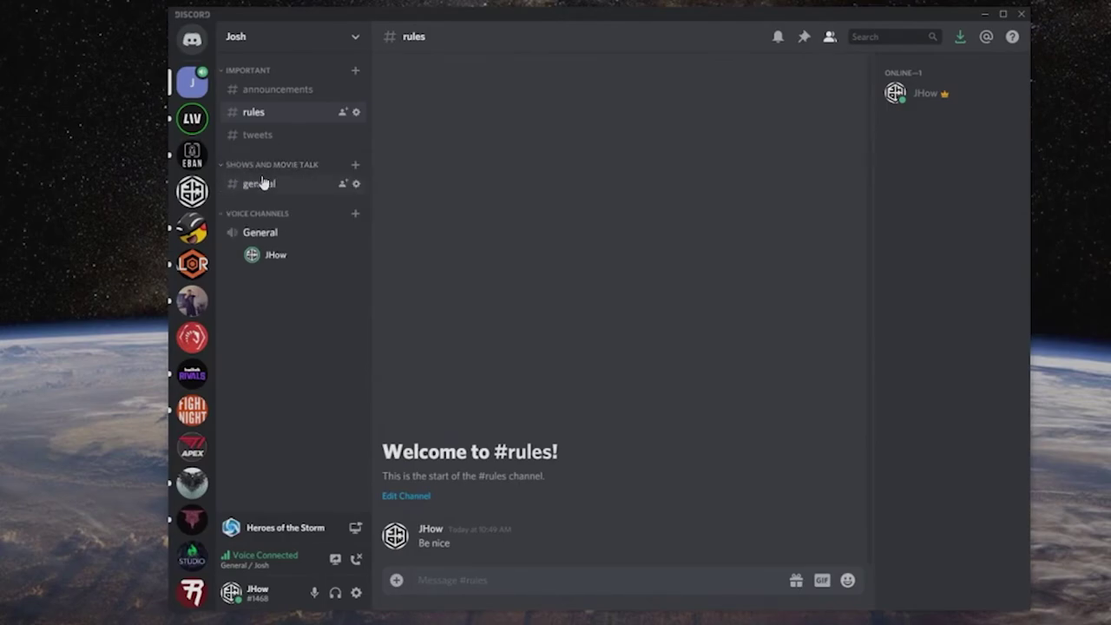
{"action": "left_click", "coordinate": [259, 183]}
{"action": "right_click", "coordinate": [260, 183]}
{"action": "left_click", "coordinate": [326, 271]}
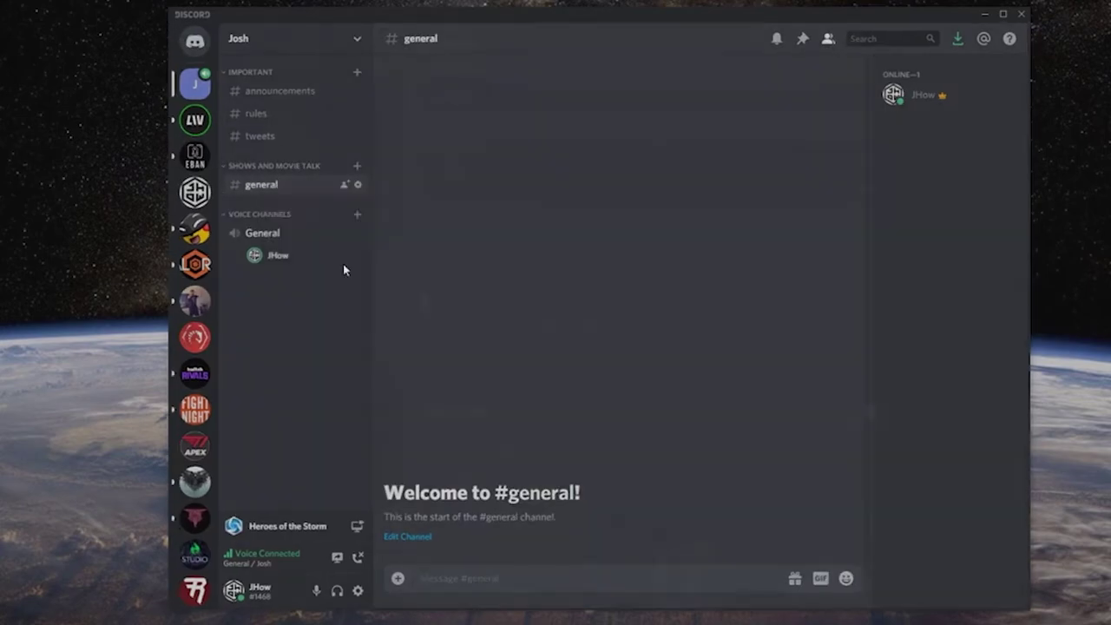
{"action": "double_click", "coordinate": [521, 113]}
{"action": "type", "text": "spo"}
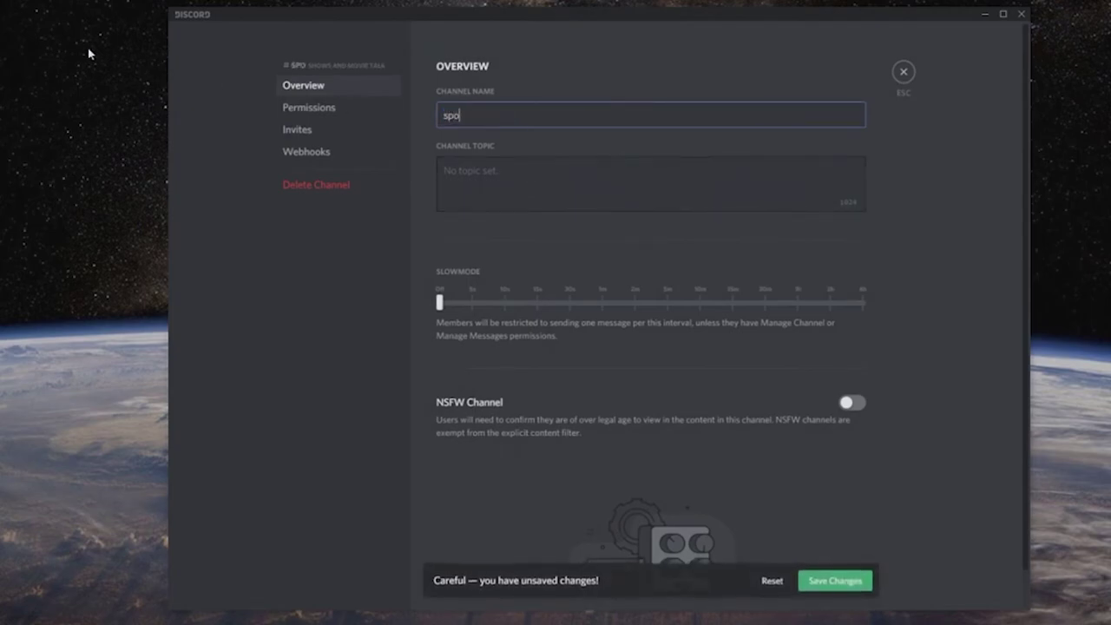
{"action": "type", "text": "iler-alert"}
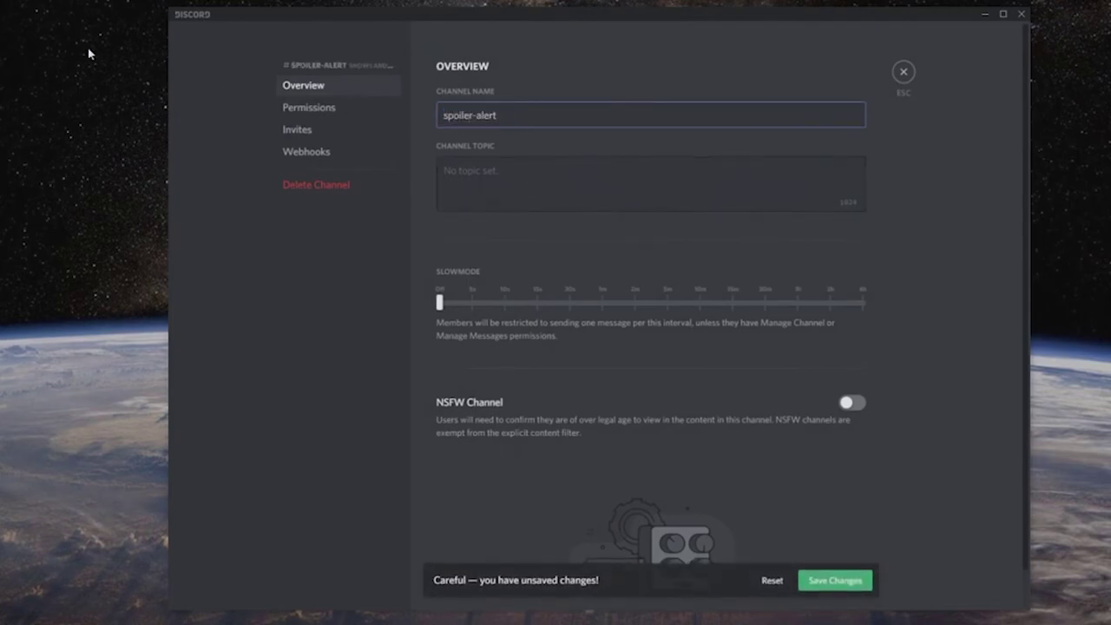
{"action": "left_click", "coordinate": [824, 579]}
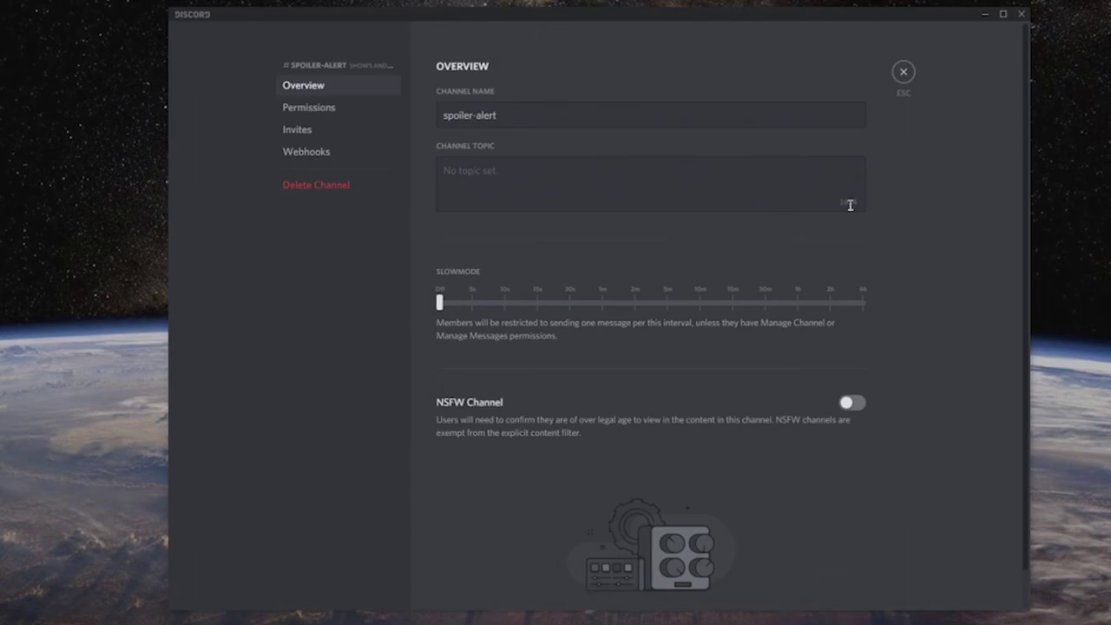
{"action": "left_click", "coordinate": [903, 75]}
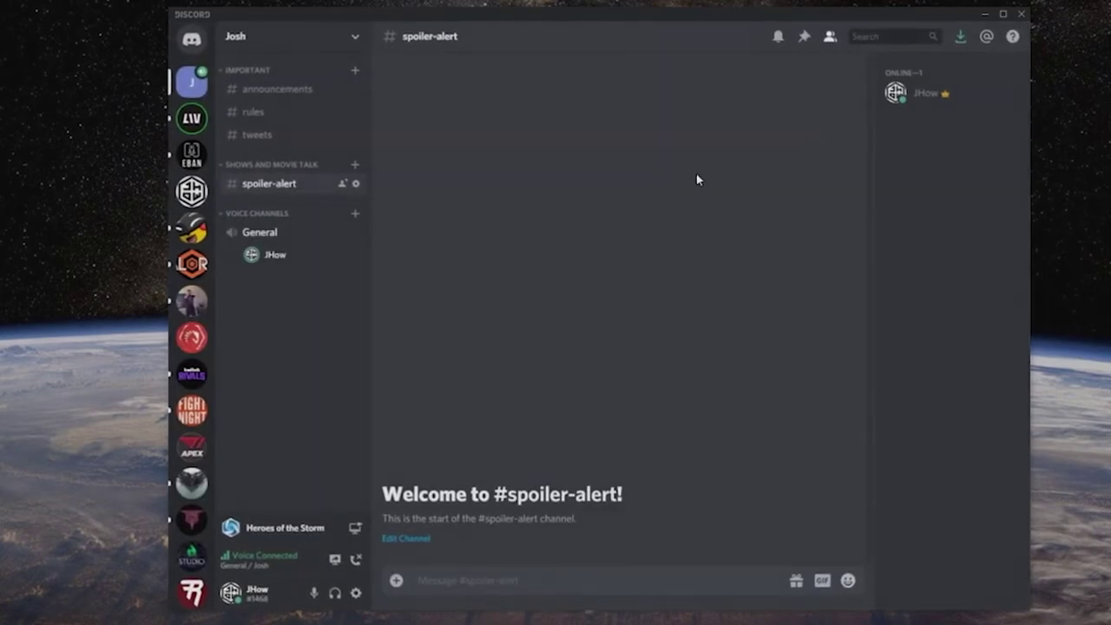
- Create a 'Call of Duty' voice channel under Voice Channels, then switch to The JHouse server
{"action": "left_click", "coordinate": [355, 213]}
{"action": "left_click", "coordinate": [524, 308]}
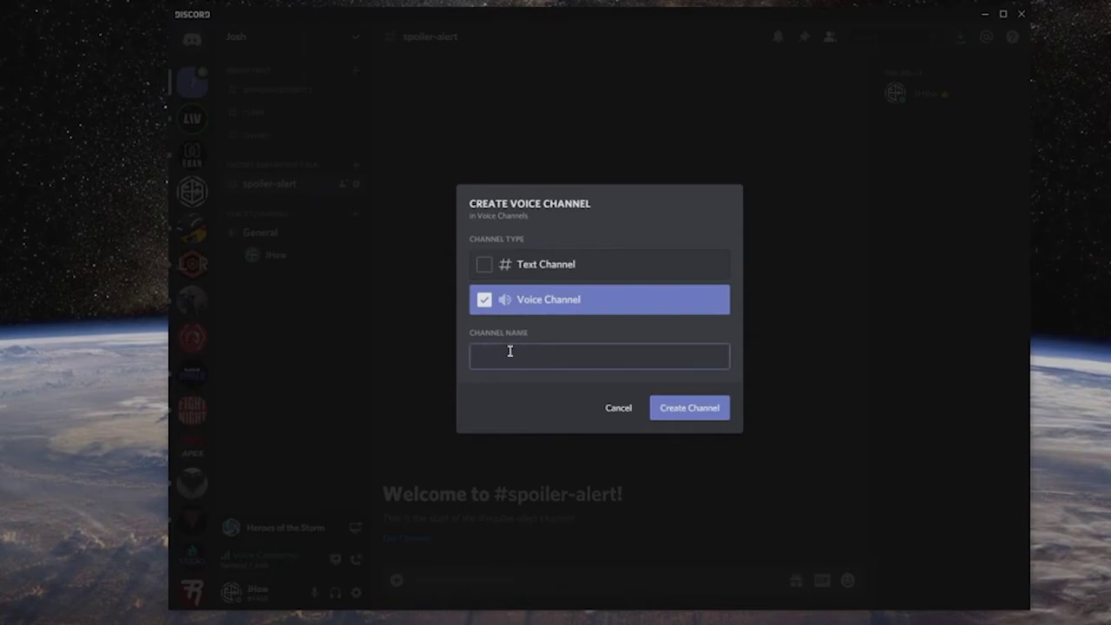
{"action": "type", "text": "Call of Duty"}
{"action": "left_click", "coordinate": [709, 412]}
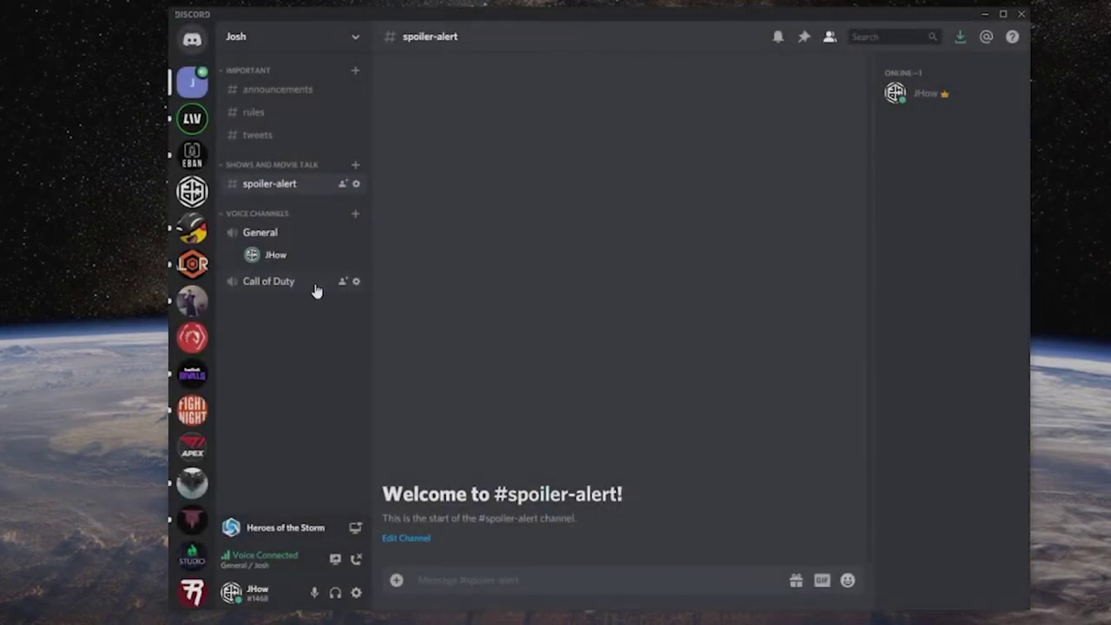
{"action": "left_click", "coordinate": [192, 190]}
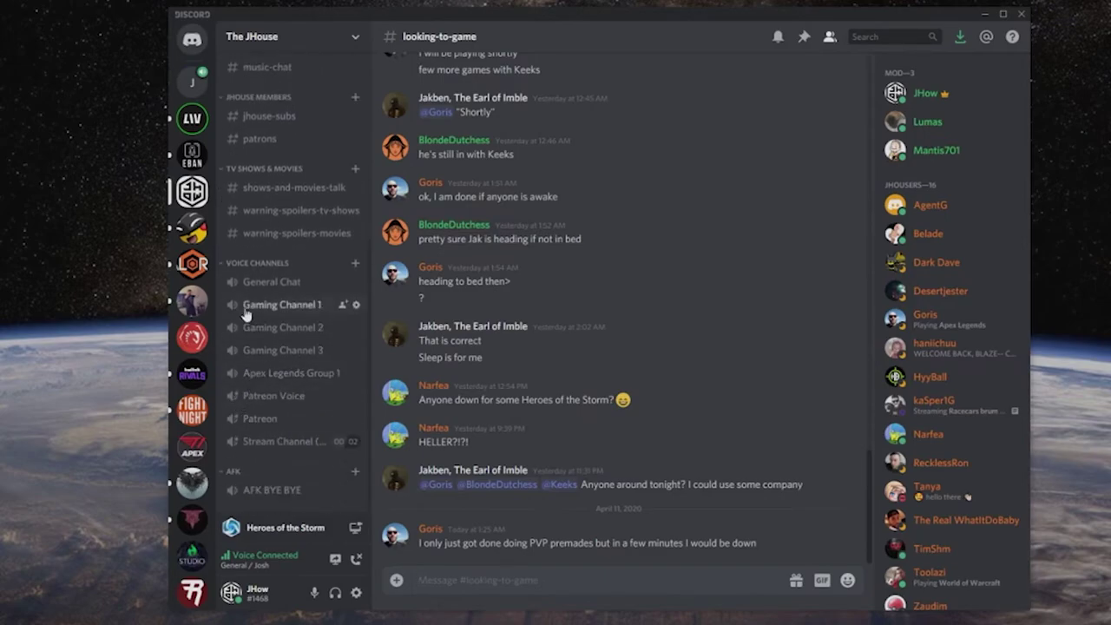
- Go back to the Josh server using its J icon in the server list
{"action": "left_click", "coordinate": [191, 81]}
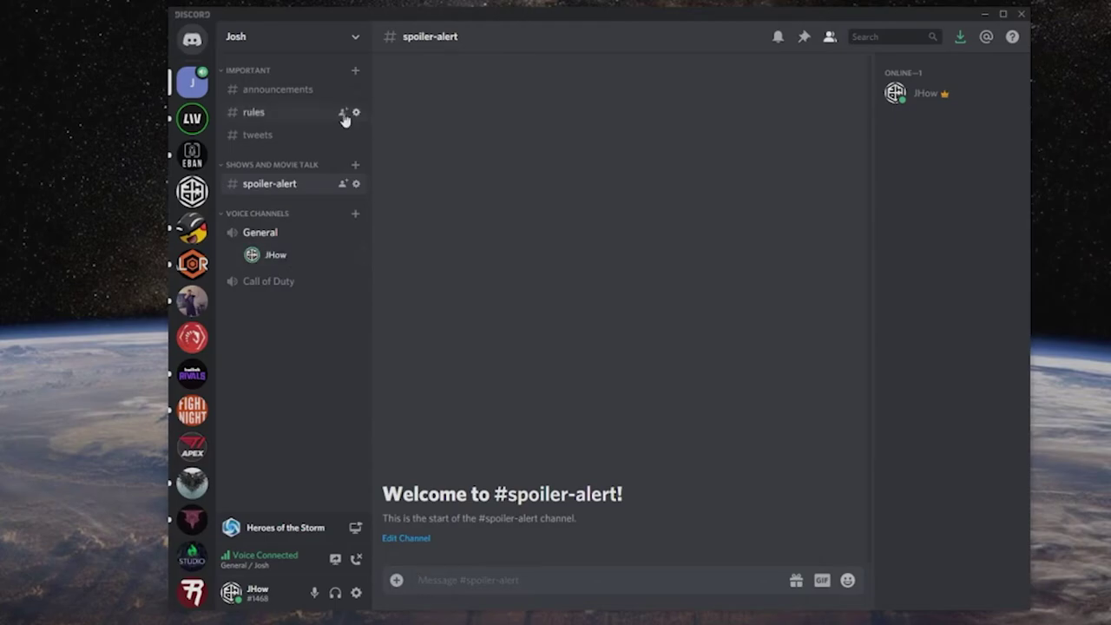
- In Josh's Server Settings, set the System Messages Channel to No System Messages
{"action": "left_click", "coordinate": [356, 38]}
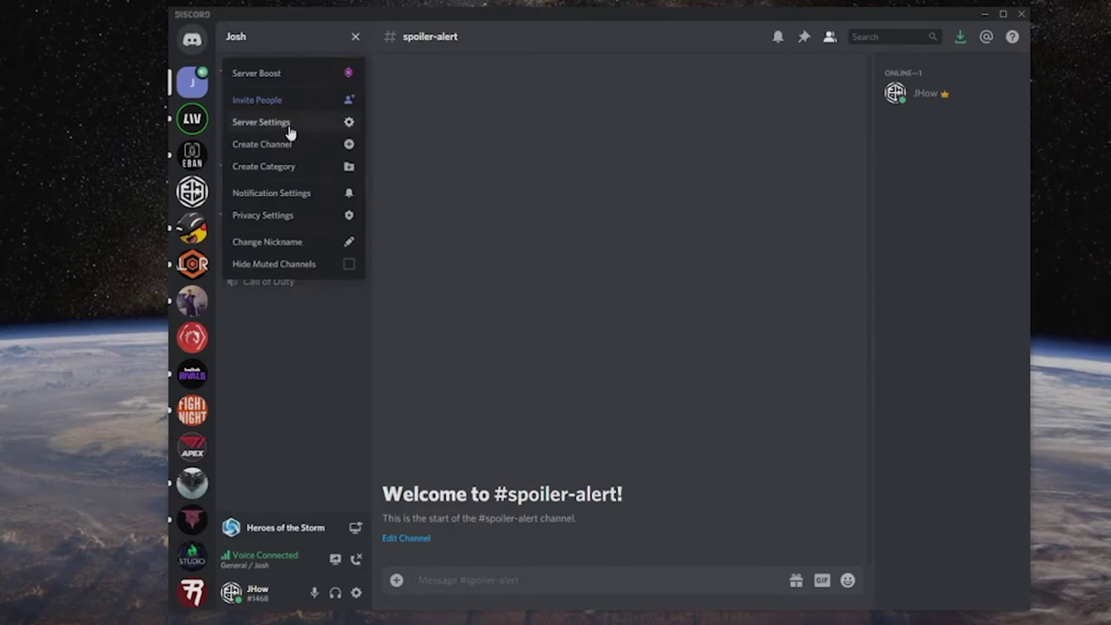
{"action": "left_click", "coordinate": [260, 123]}
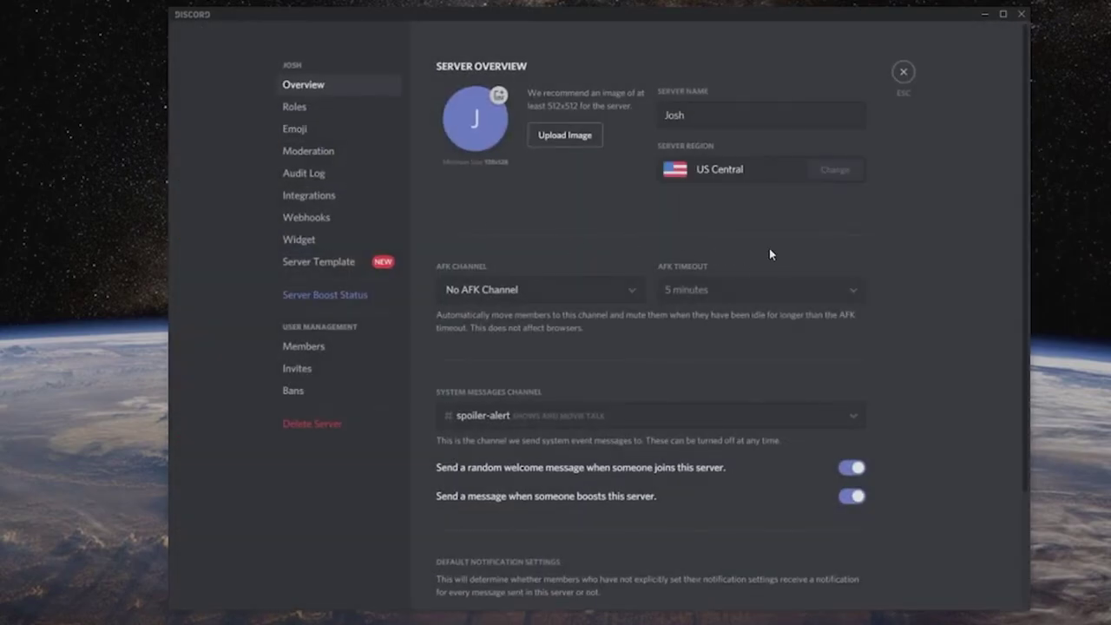
{"action": "left_click", "coordinate": [598, 417]}
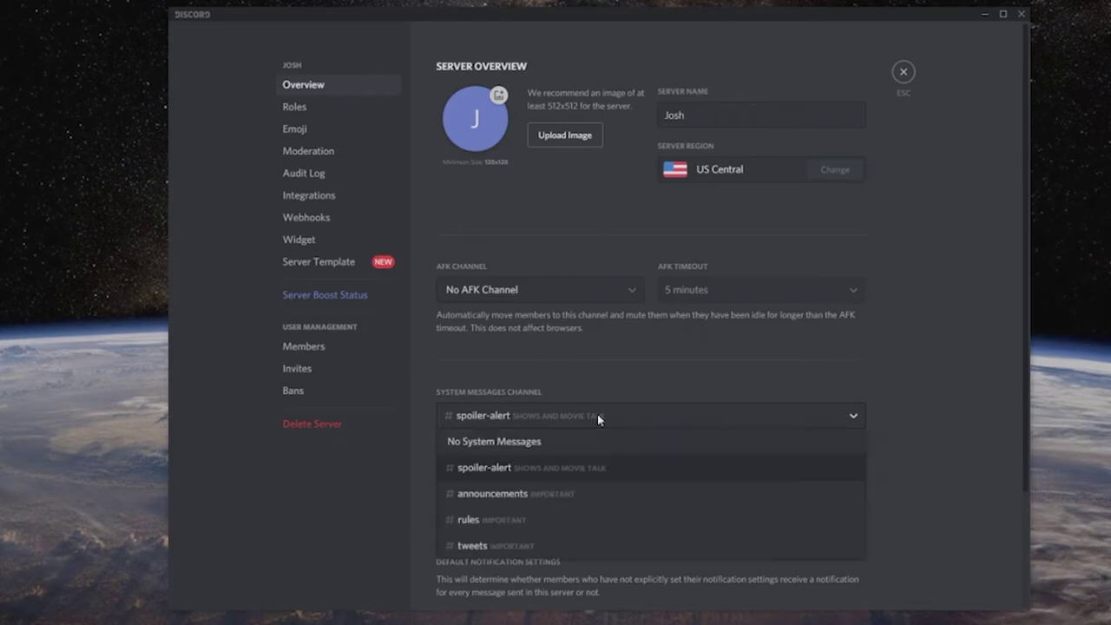
{"action": "left_click", "coordinate": [547, 444]}
{"action": "scroll", "coordinate": [903, 400], "scroll_direction": "down", "scroll_amount": 3}
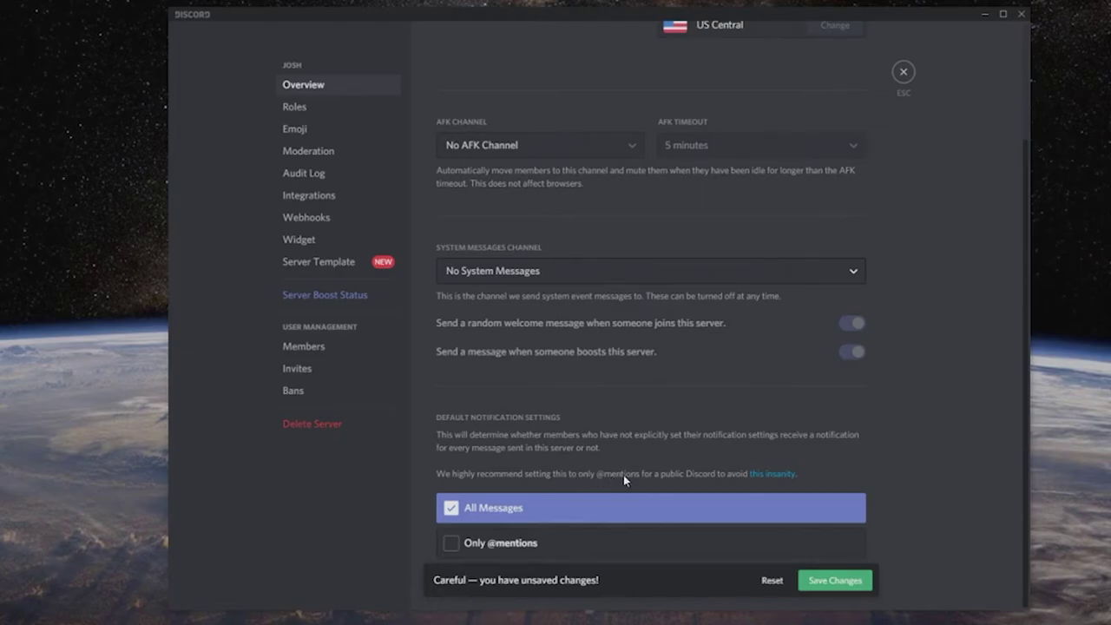
{"action": "left_click", "coordinate": [510, 548]}
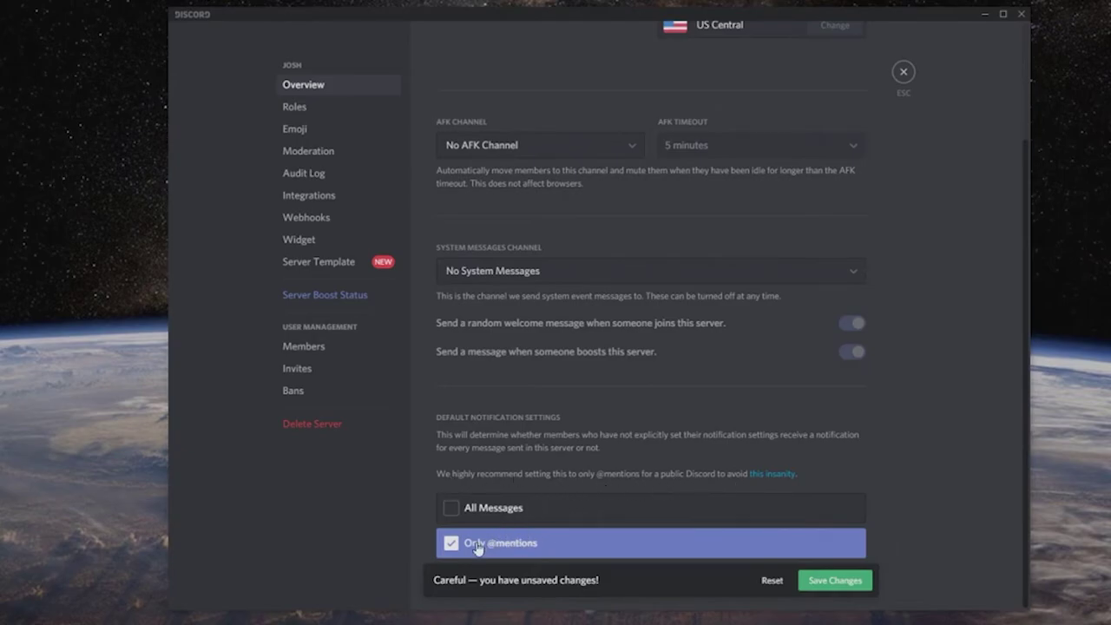
{"action": "scroll", "coordinate": [629, 386], "scroll_direction": "up", "scroll_amount": 3}
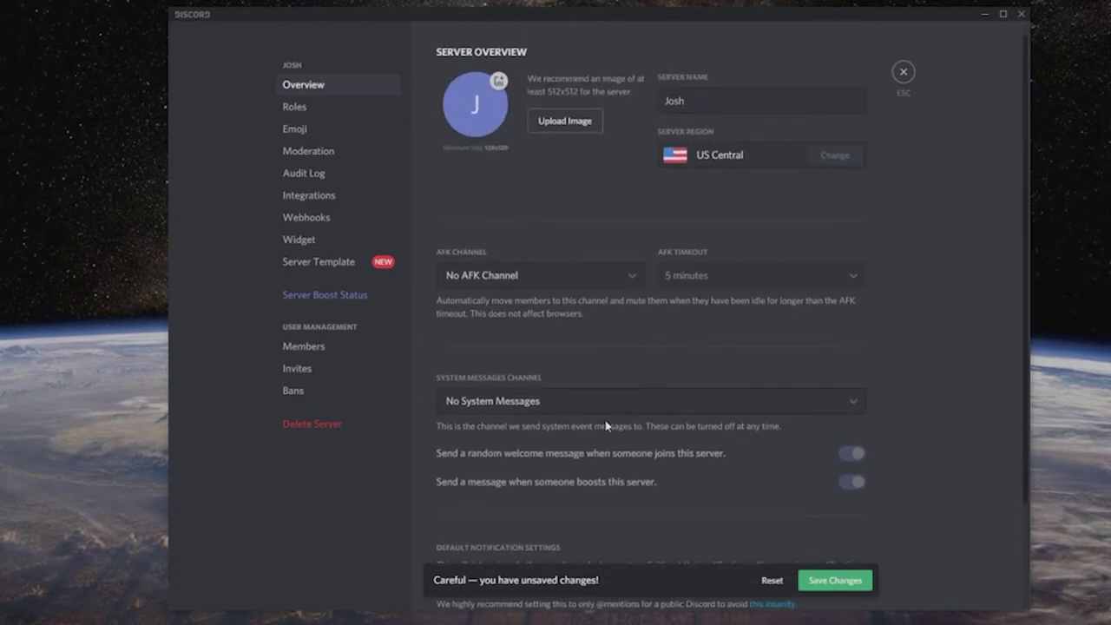
{"action": "scroll", "coordinate": [607, 416], "scroll_direction": "down", "scroll_amount": 3}
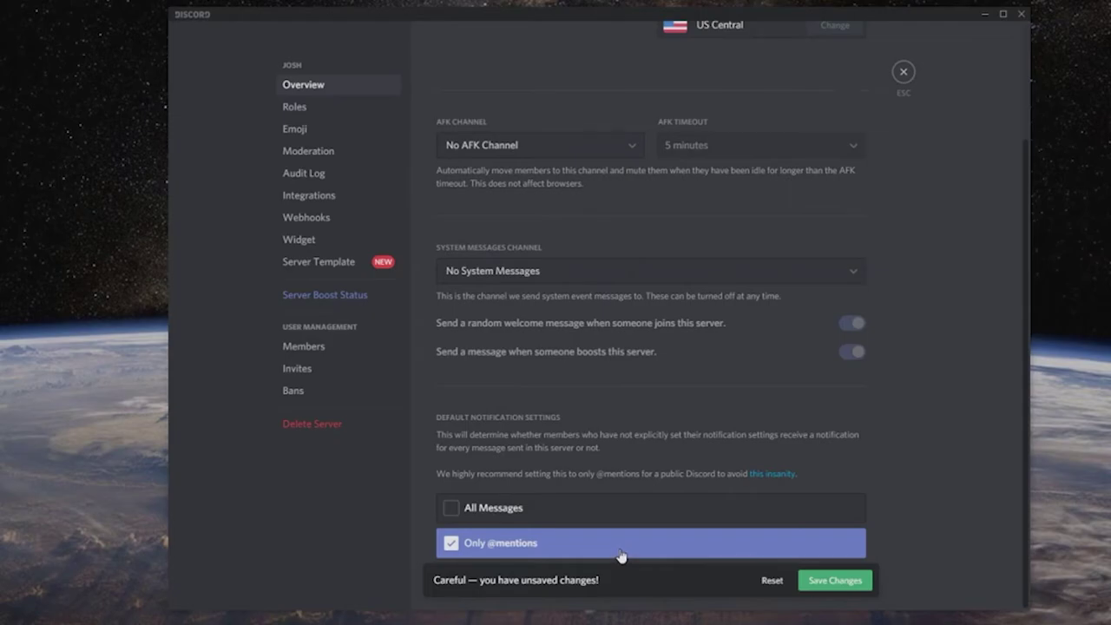
{"action": "left_click", "coordinate": [853, 580]}
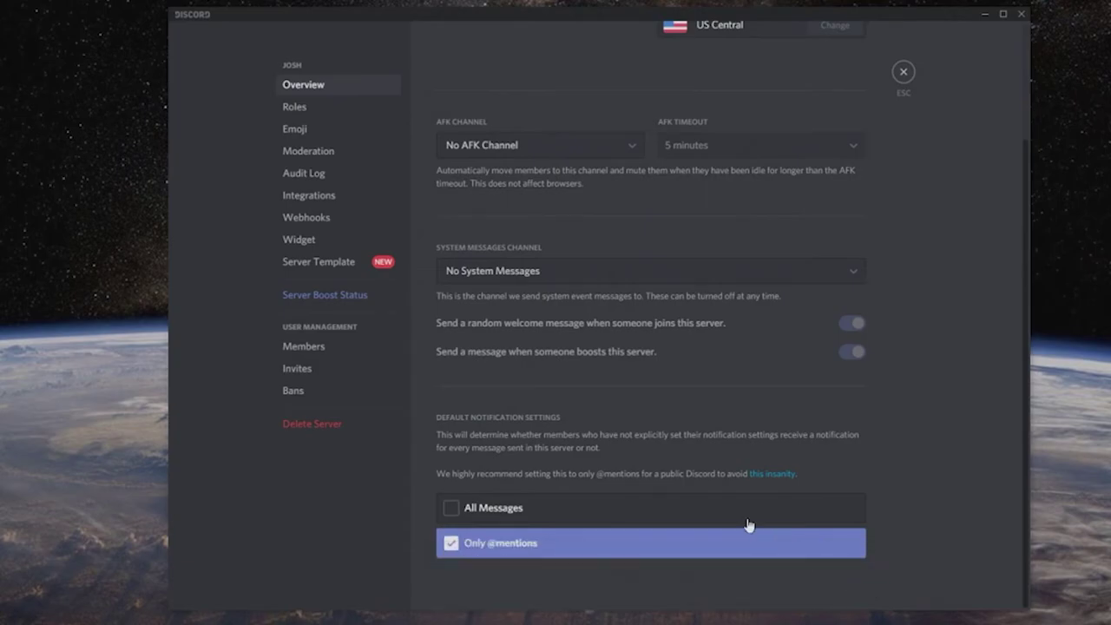
{"action": "left_click", "coordinate": [328, 85]}
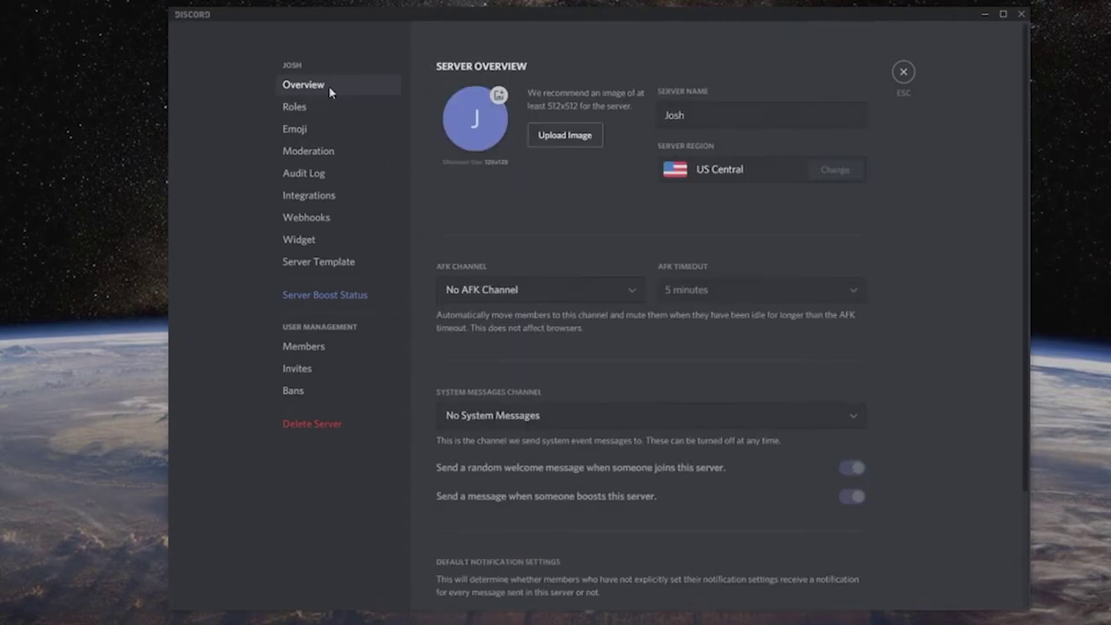
- Set the server's Moderation verification level to Low and save it
{"action": "left_click", "coordinate": [318, 154]}
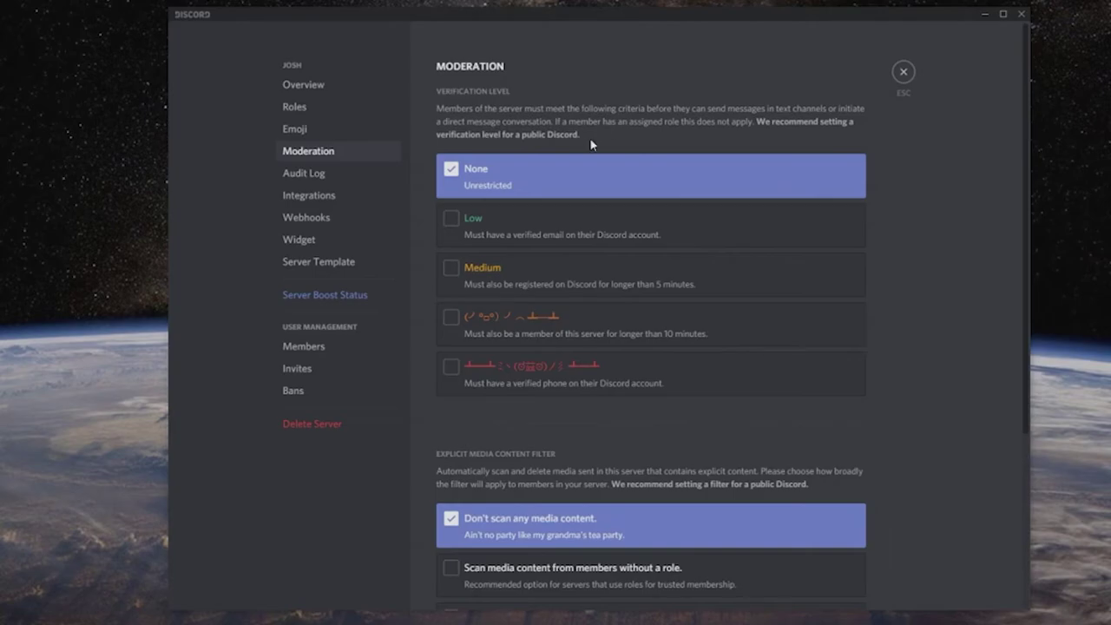
{"action": "left_click", "coordinate": [539, 227]}
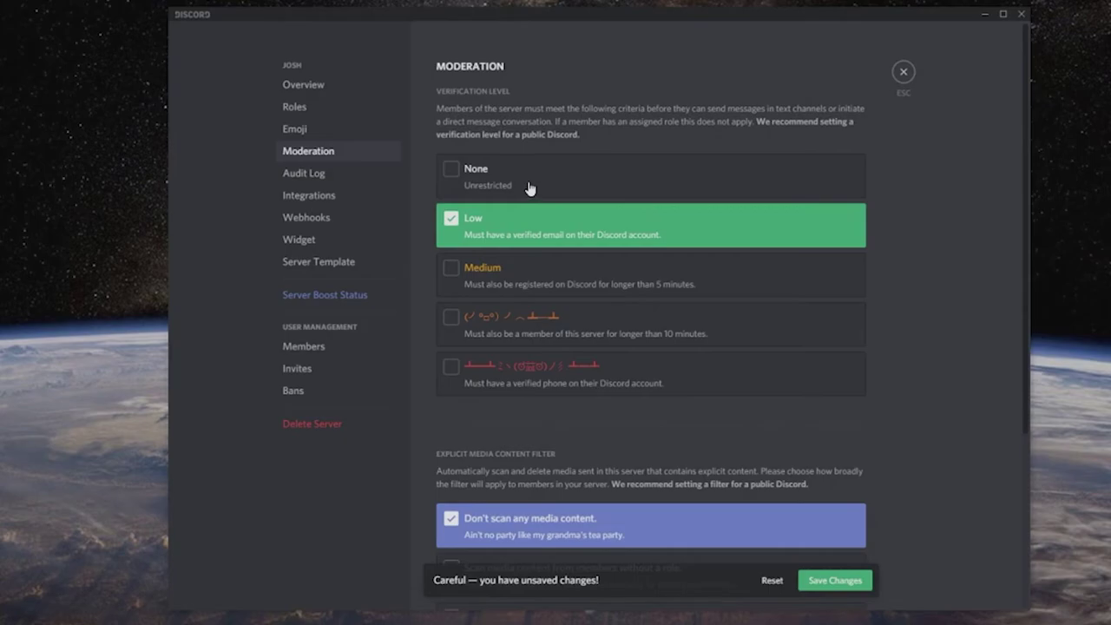
{"action": "scroll", "coordinate": [669, 323], "scroll_direction": "down", "scroll_amount": 3}
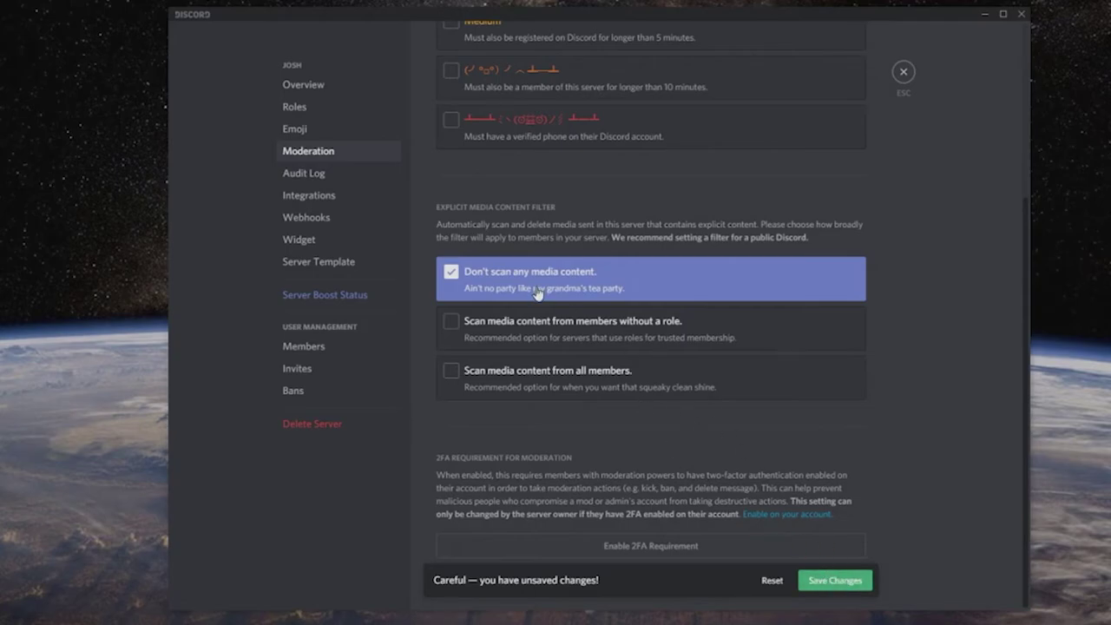
{"action": "scroll", "coordinate": [581, 362], "scroll_direction": "up", "scroll_amount": 3}
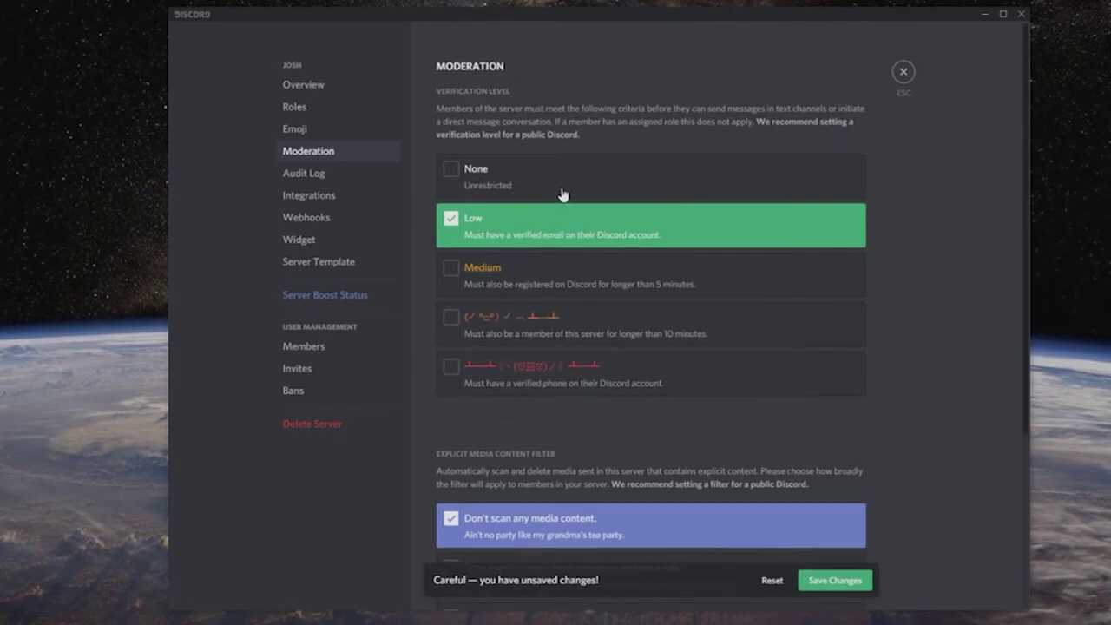
{"action": "left_click", "coordinate": [834, 581]}
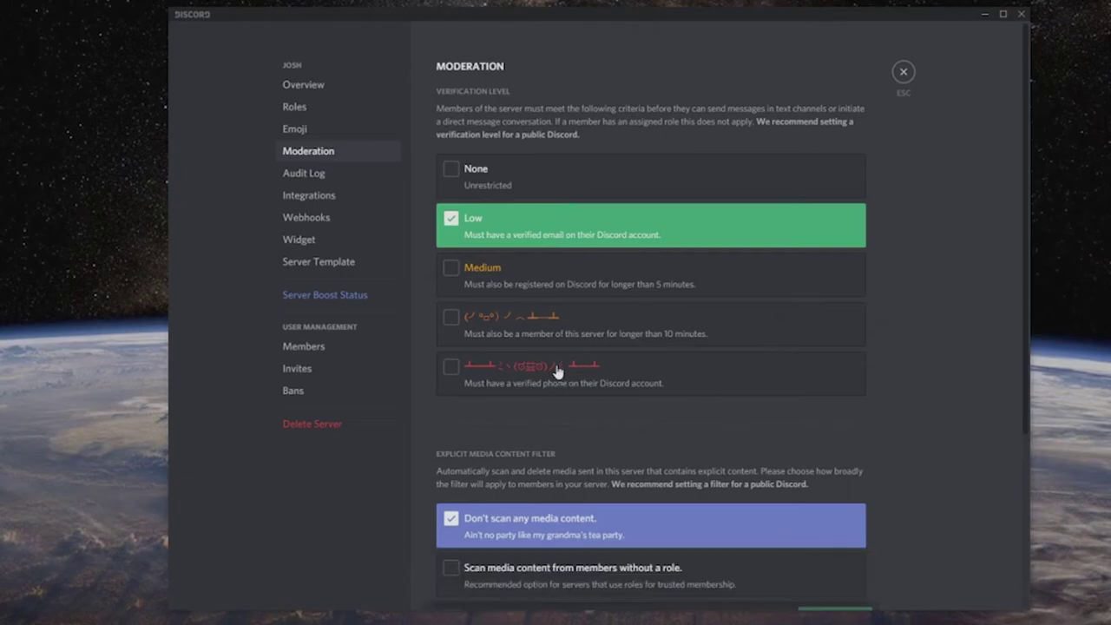